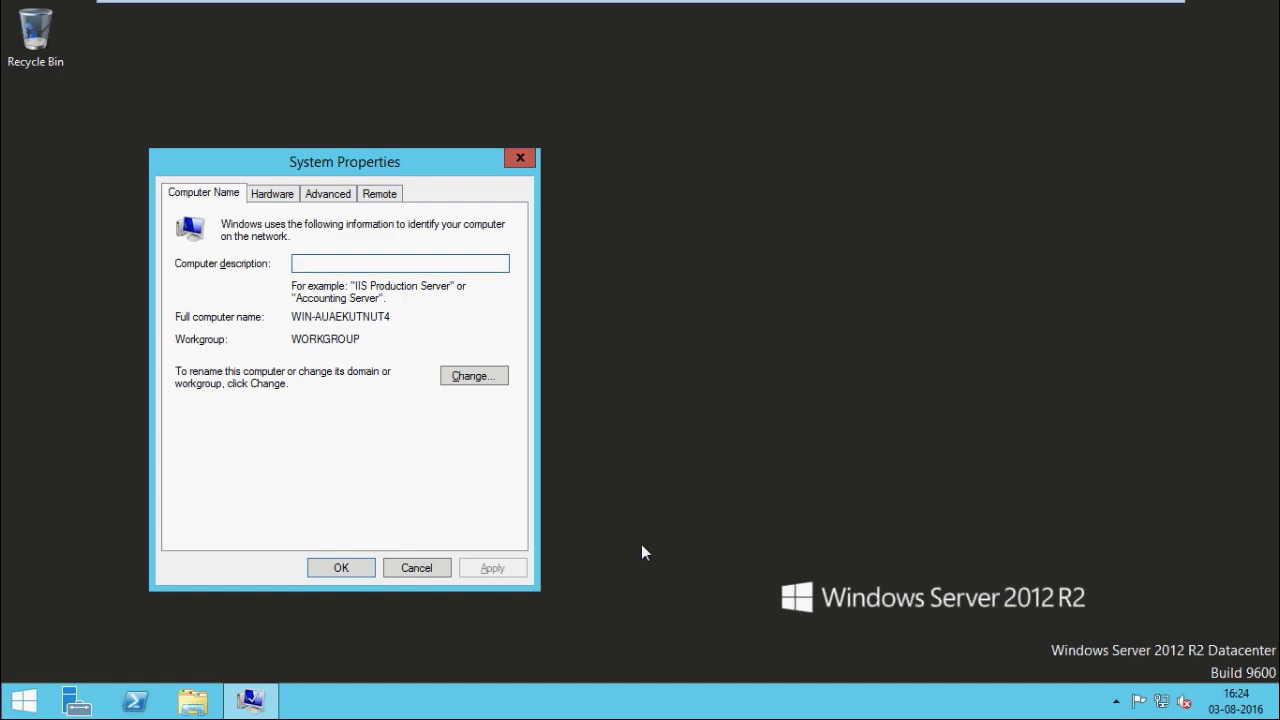
# Rename the computer to HyperVHost02 and switch its membership from WORKGROUP to the awelstech.local domain
pyautogui.click(477, 377)
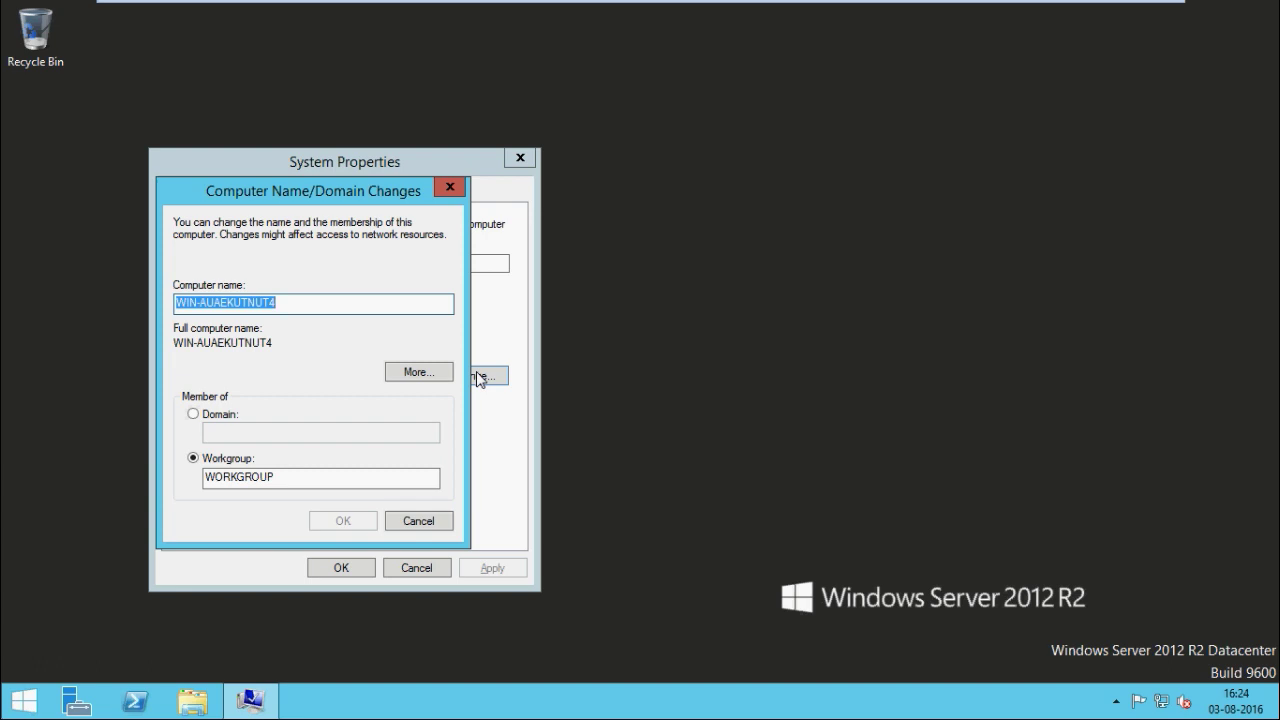
pyautogui.write('Hypre')
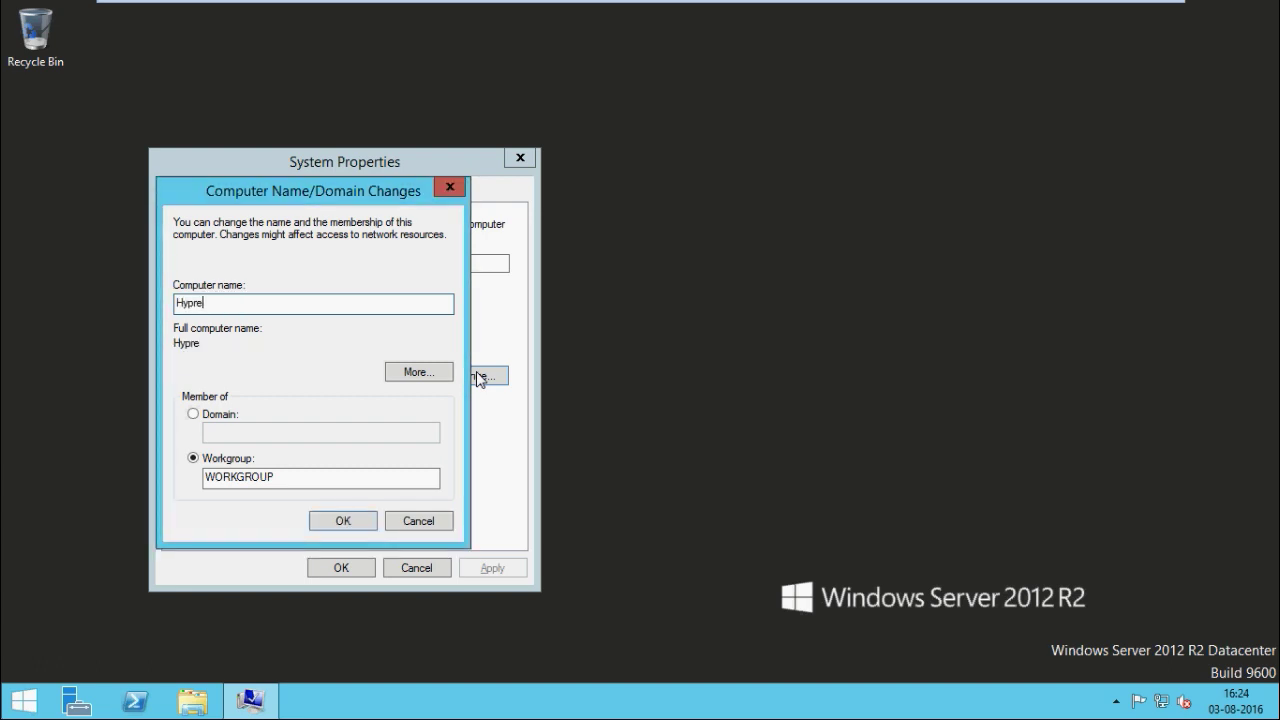
pyautogui.press('BackSpace')
pyautogui.press('BackSpace')
pyautogui.write('erVHost02')
pyautogui.hotkey('alt', 'd')
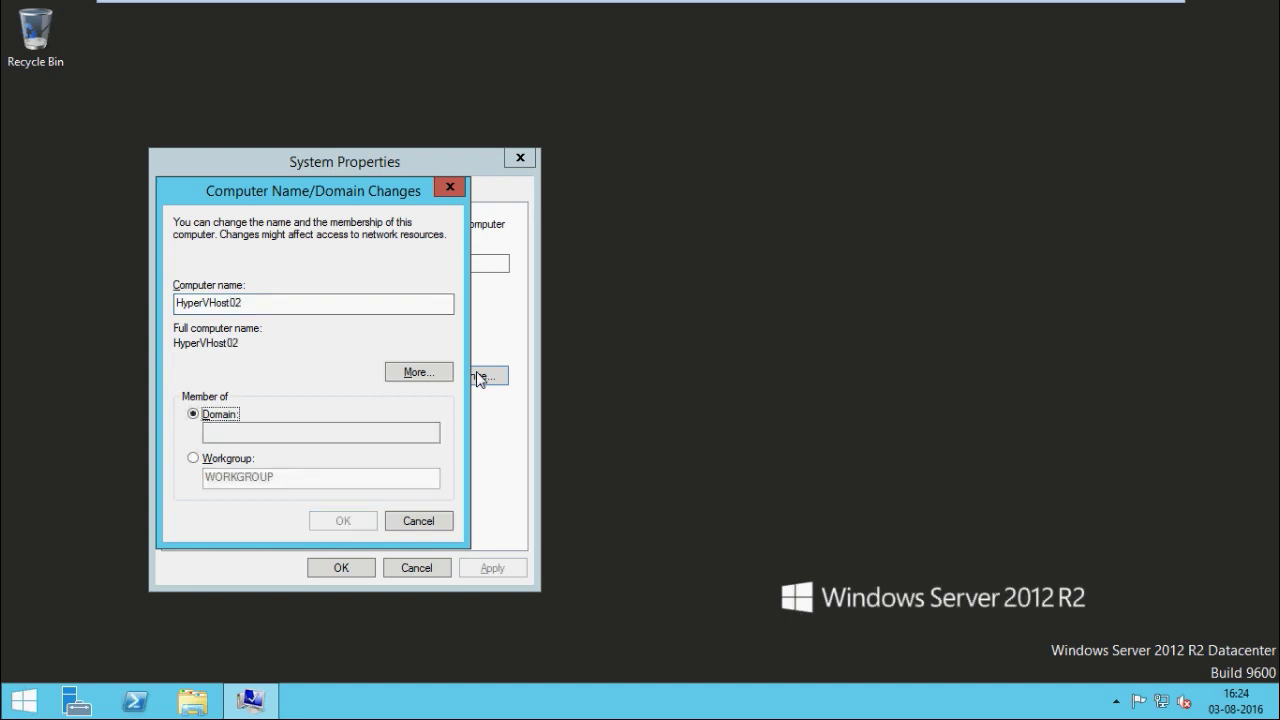
pyautogui.press('Tab')
pyautogui.write('awelste')
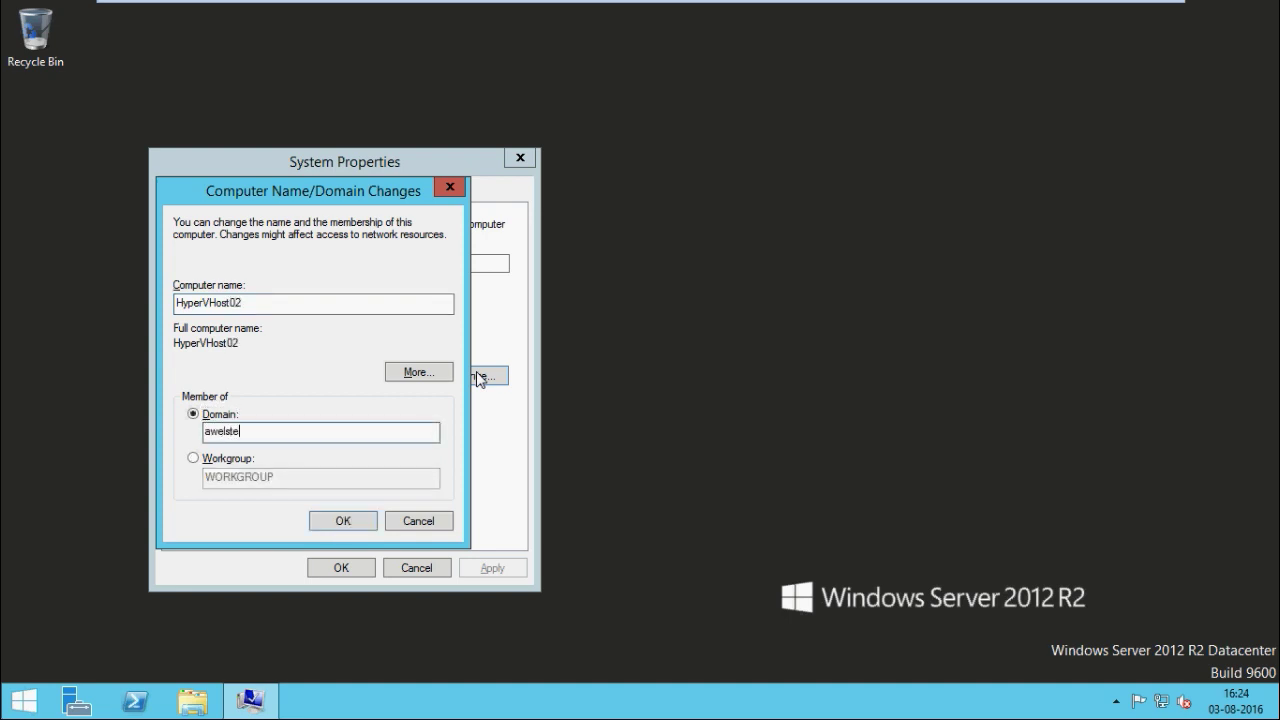
pyautogui.write('ch.local')
# Submit the join using the administrator account and password, then dismiss the duplicate SID error and cancel
pyautogui.press('Return')
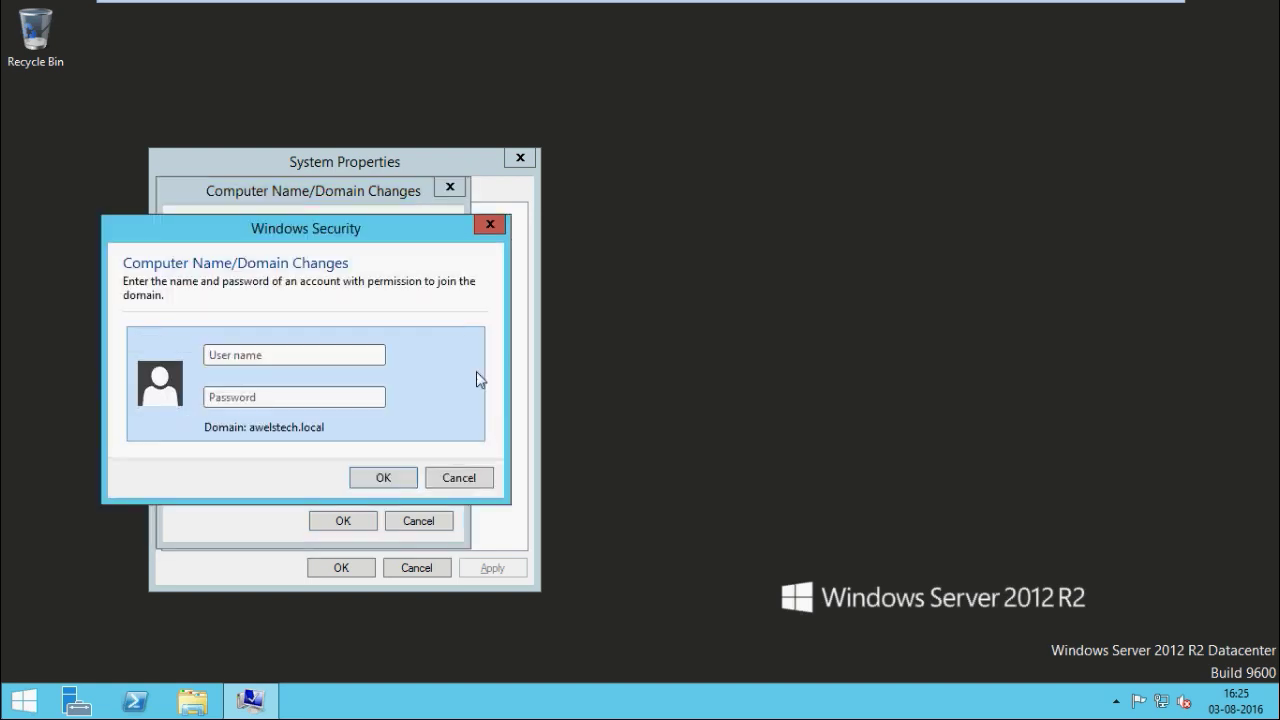
pyautogui.write('administrator')
pyautogui.press('Tab')
pyautogui.write('•••••••••')
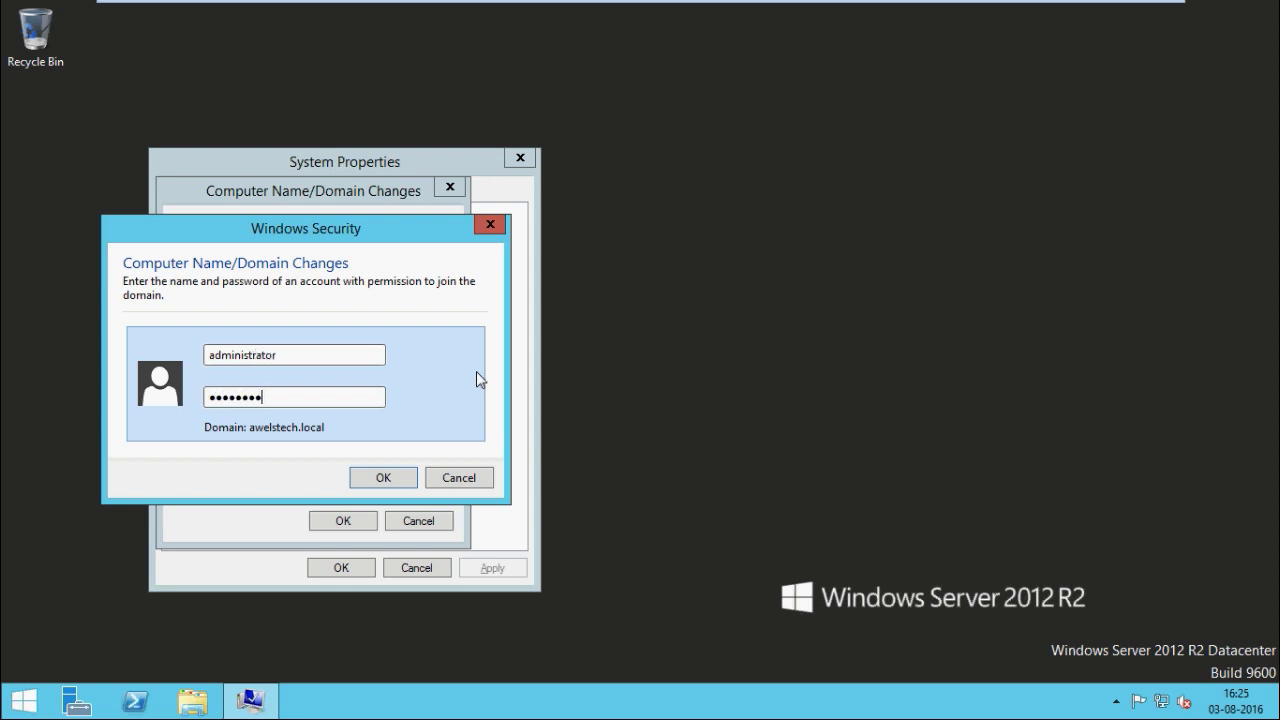
pyautogui.press('Return')
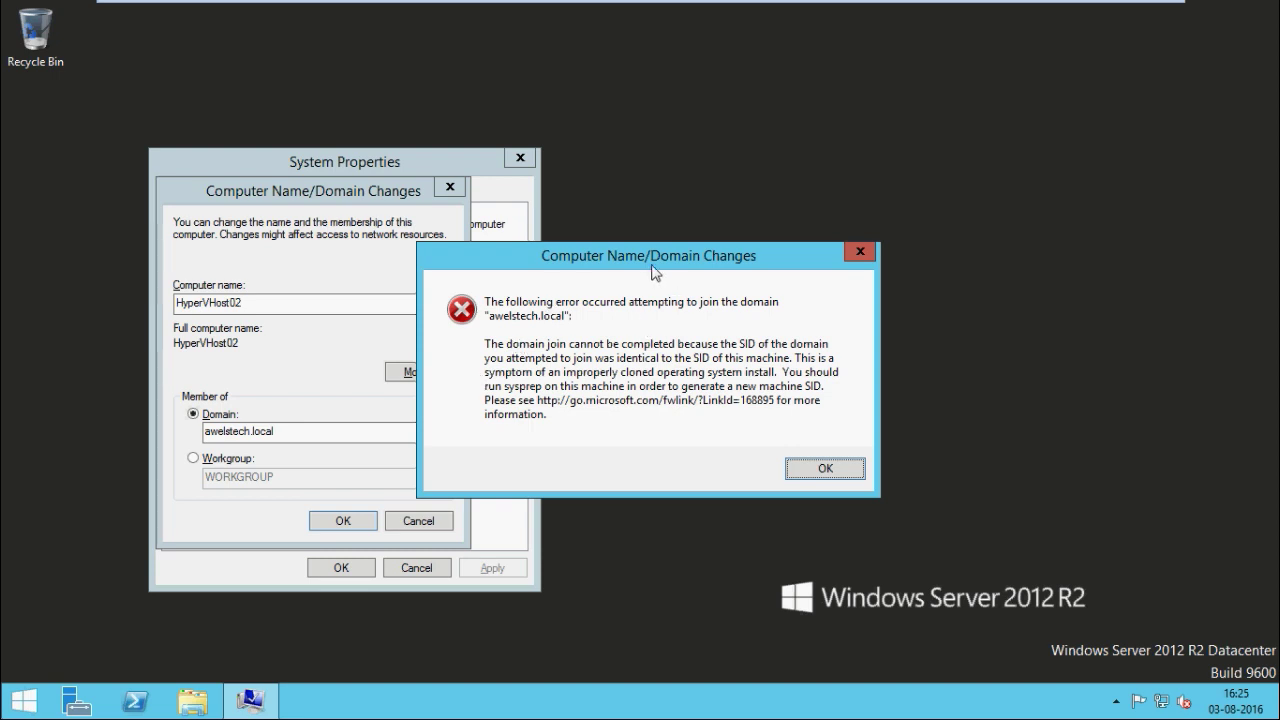
pyautogui.click(831, 471)
pyautogui.click(418, 521)
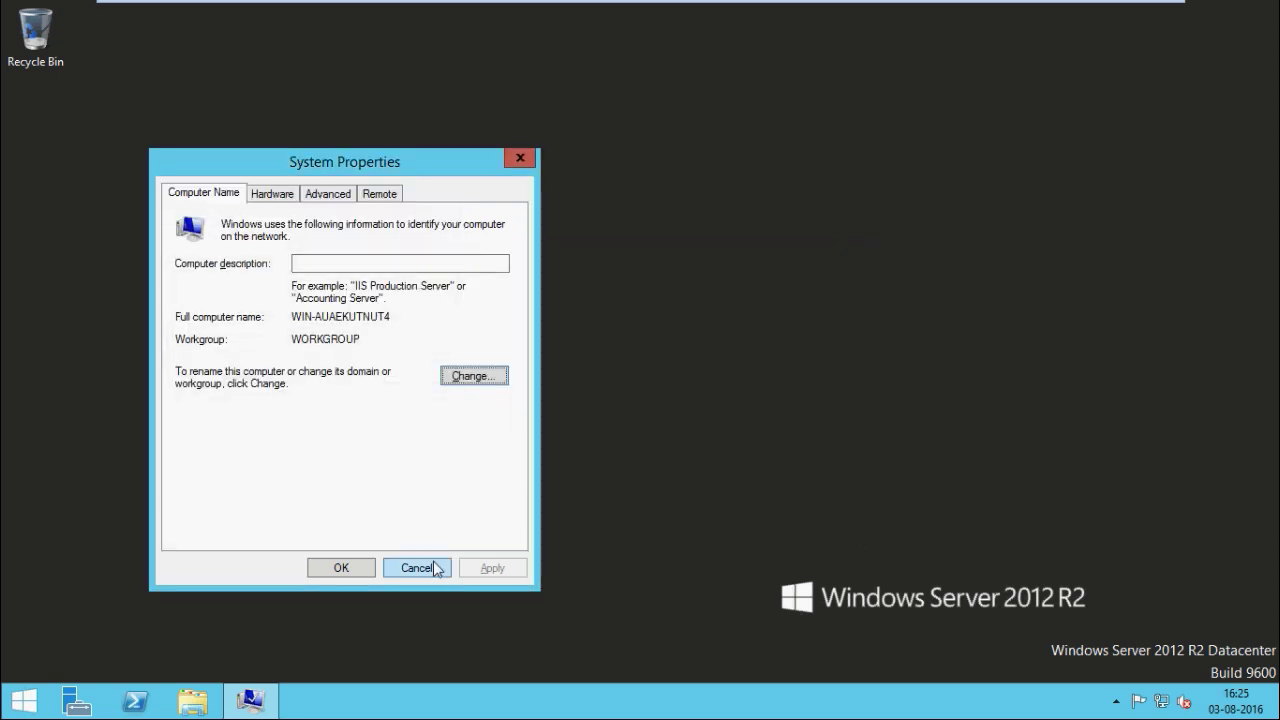
# Close System Properties and launch sysprep.exe from the Sysprep folder via the Run prompt
pyautogui.click(417, 567)
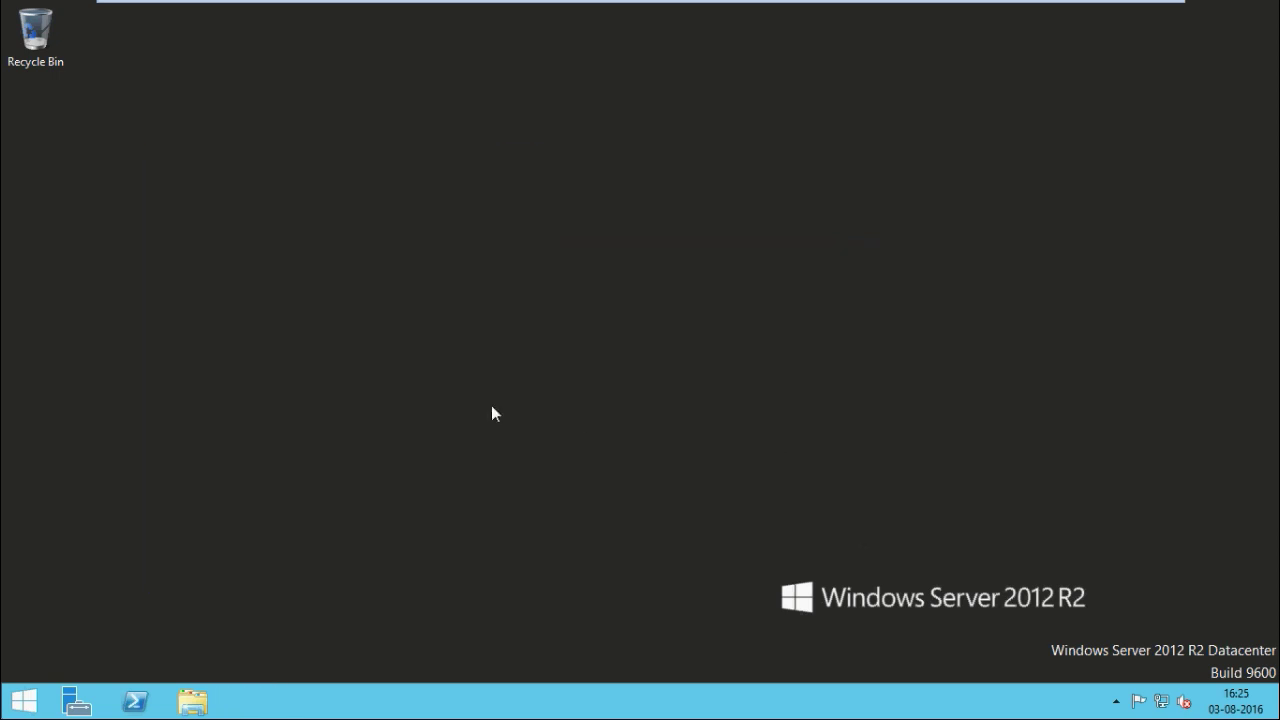
pyautogui.rightClick(24, 702)
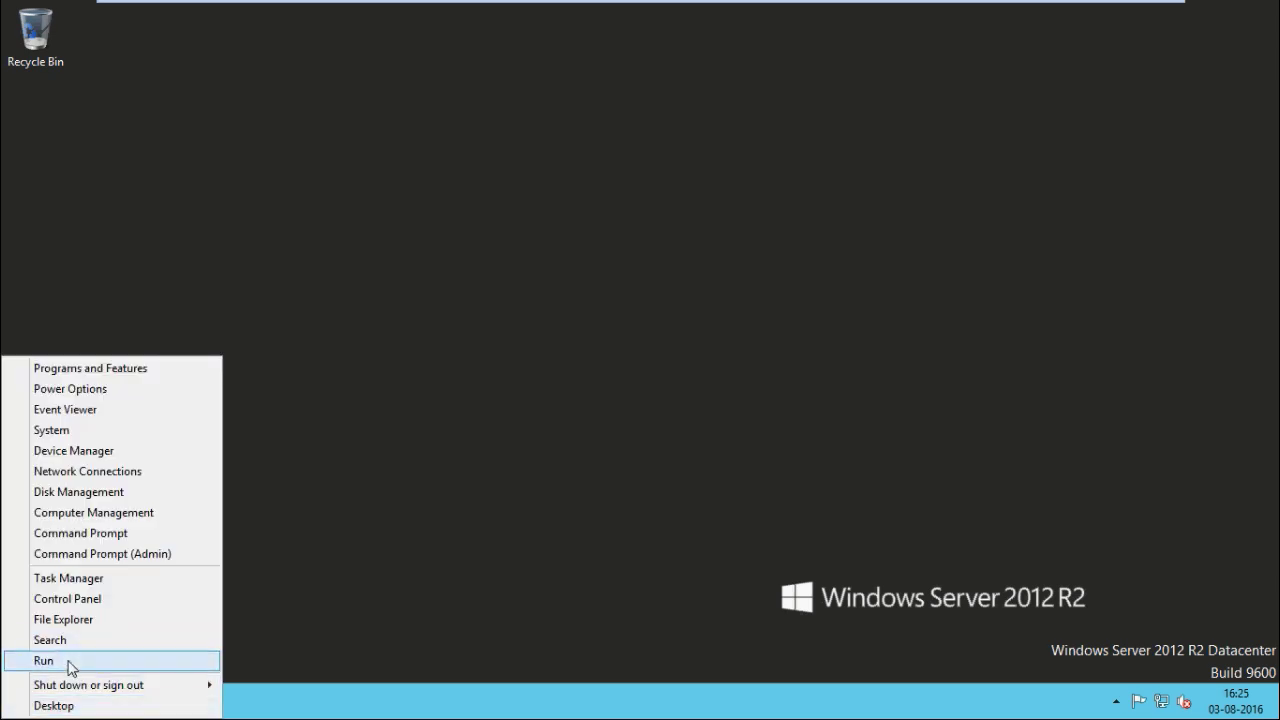
pyautogui.click(50, 662)
pyautogui.write('sys')
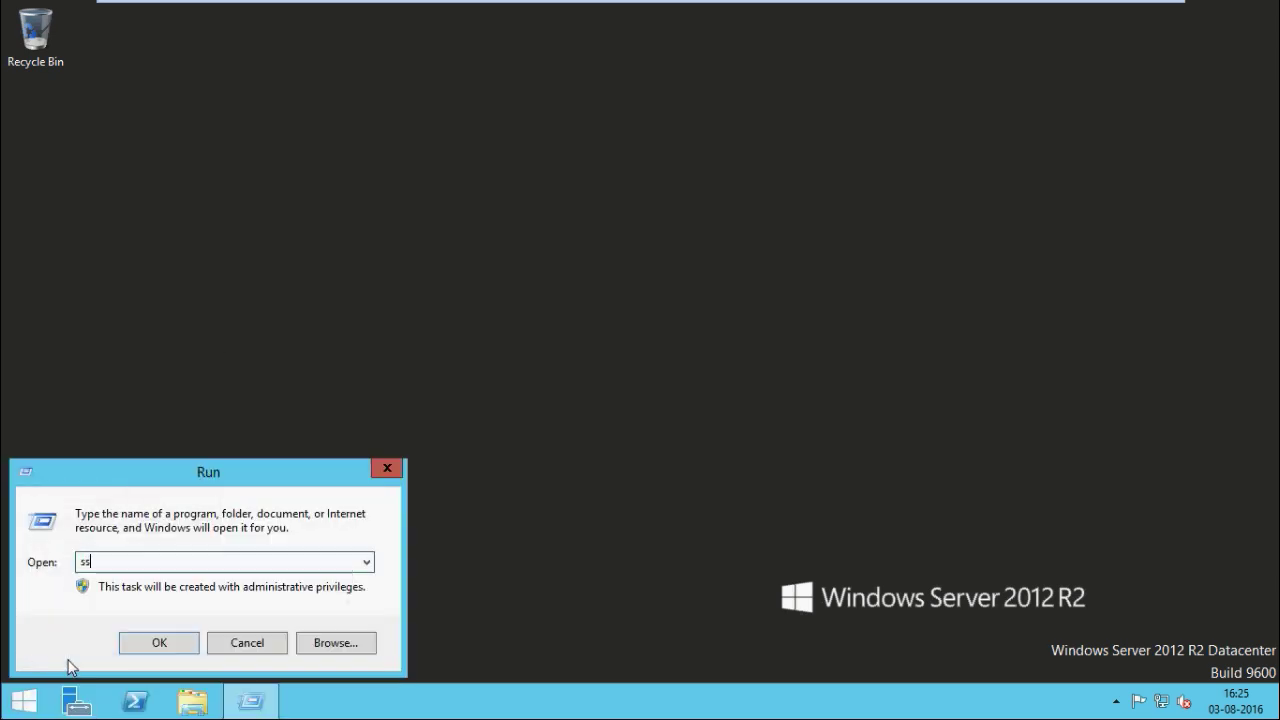
pyautogui.write('prep')
pyautogui.press('Return')
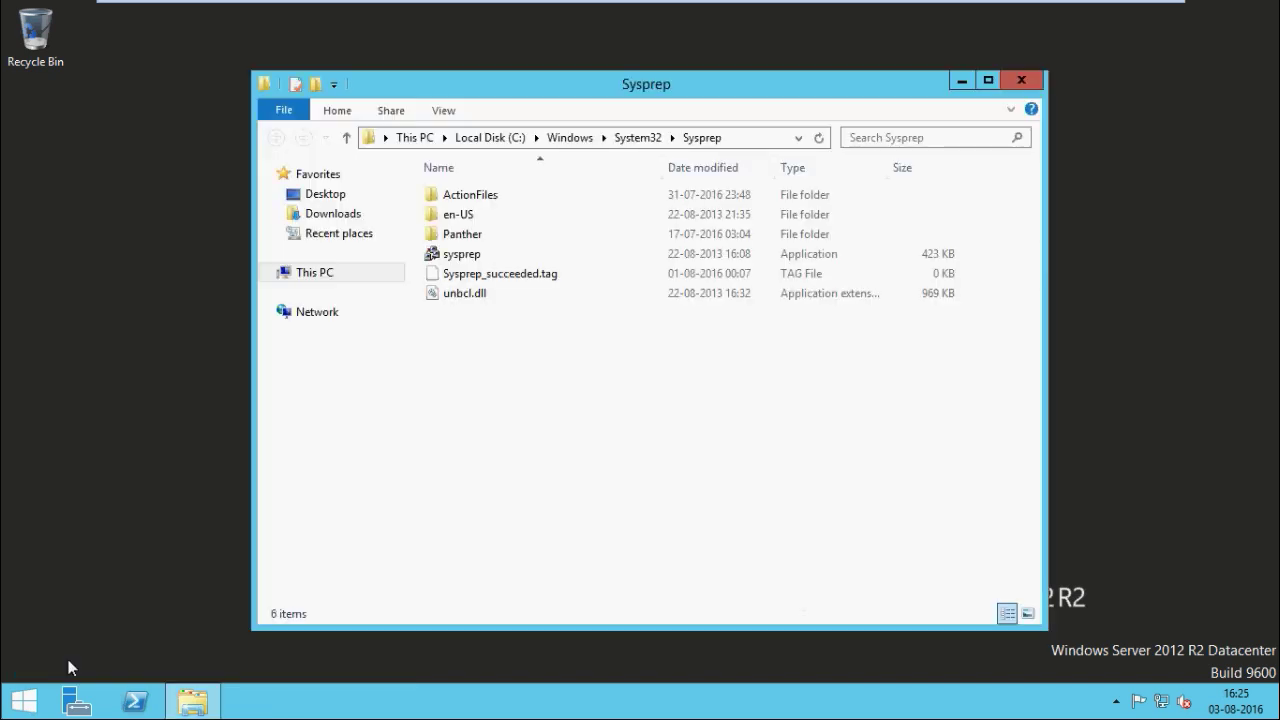
pyautogui.doubleClick(462, 254)
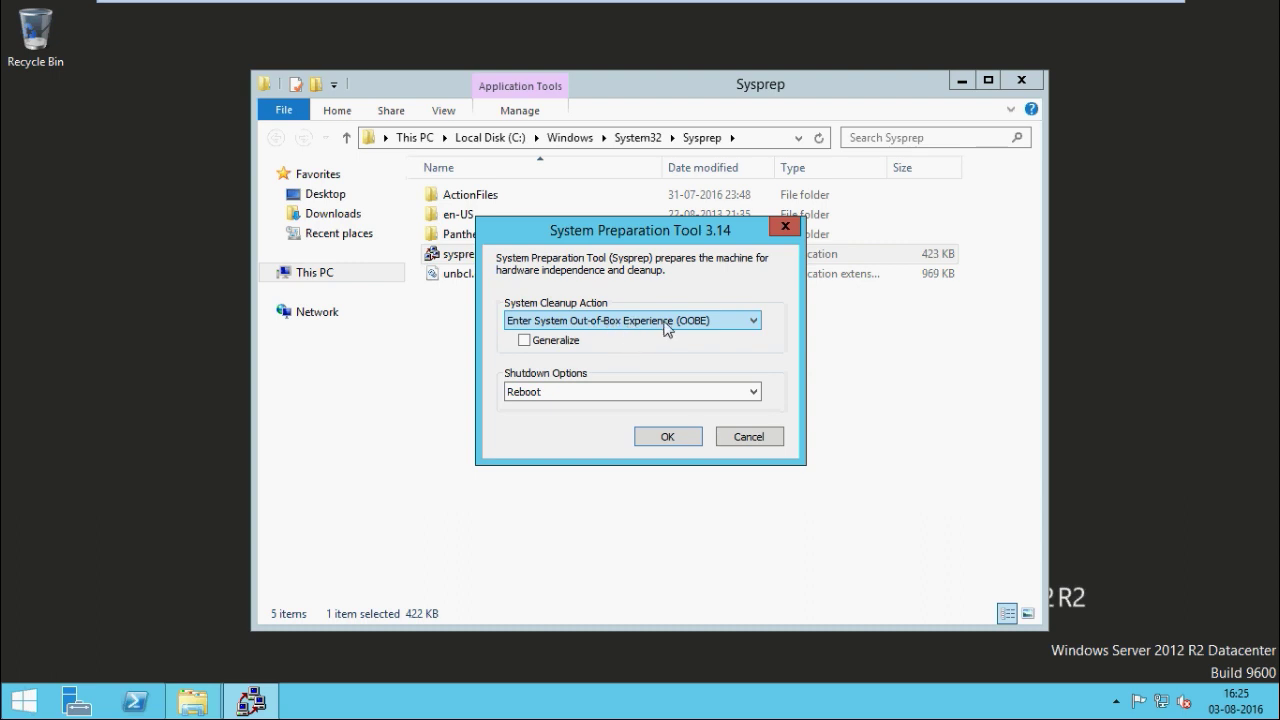
# Set the Shutdown Options to Shutdown, close the Sysprep folder, and tick Generalize
pyautogui.click(585, 393)
pyautogui.click(563, 436)
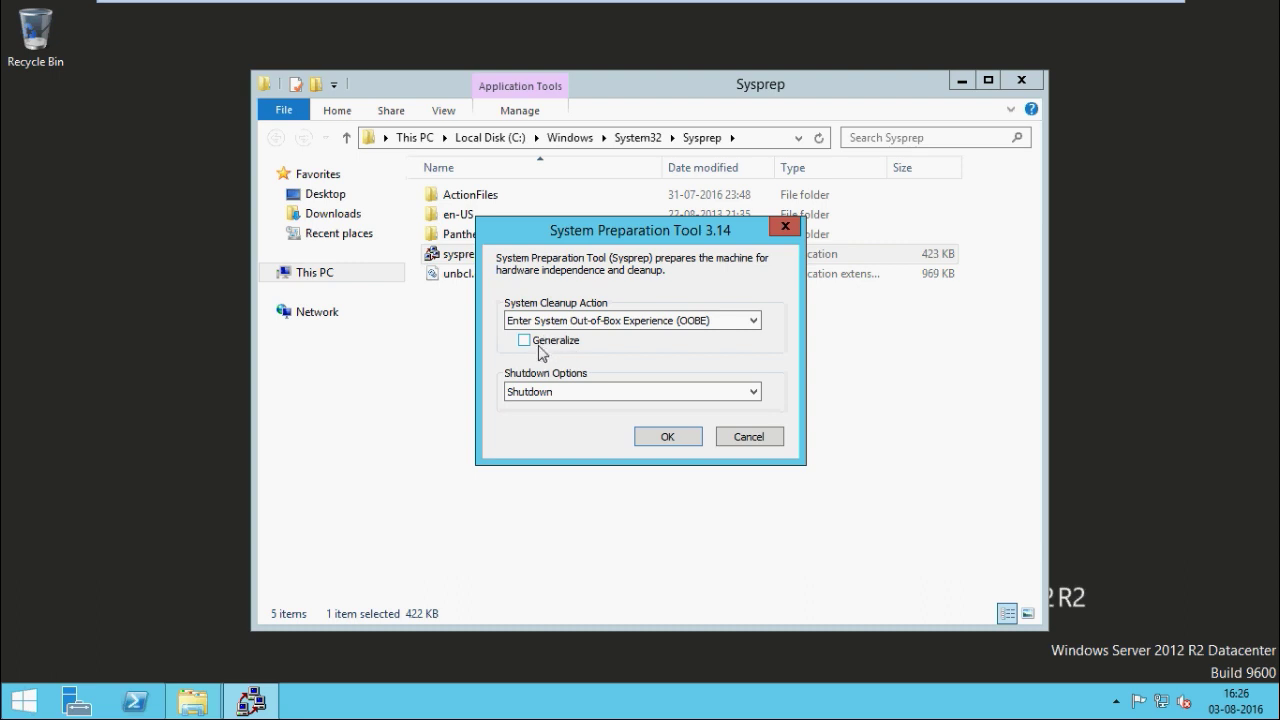
pyautogui.click(1021, 81)
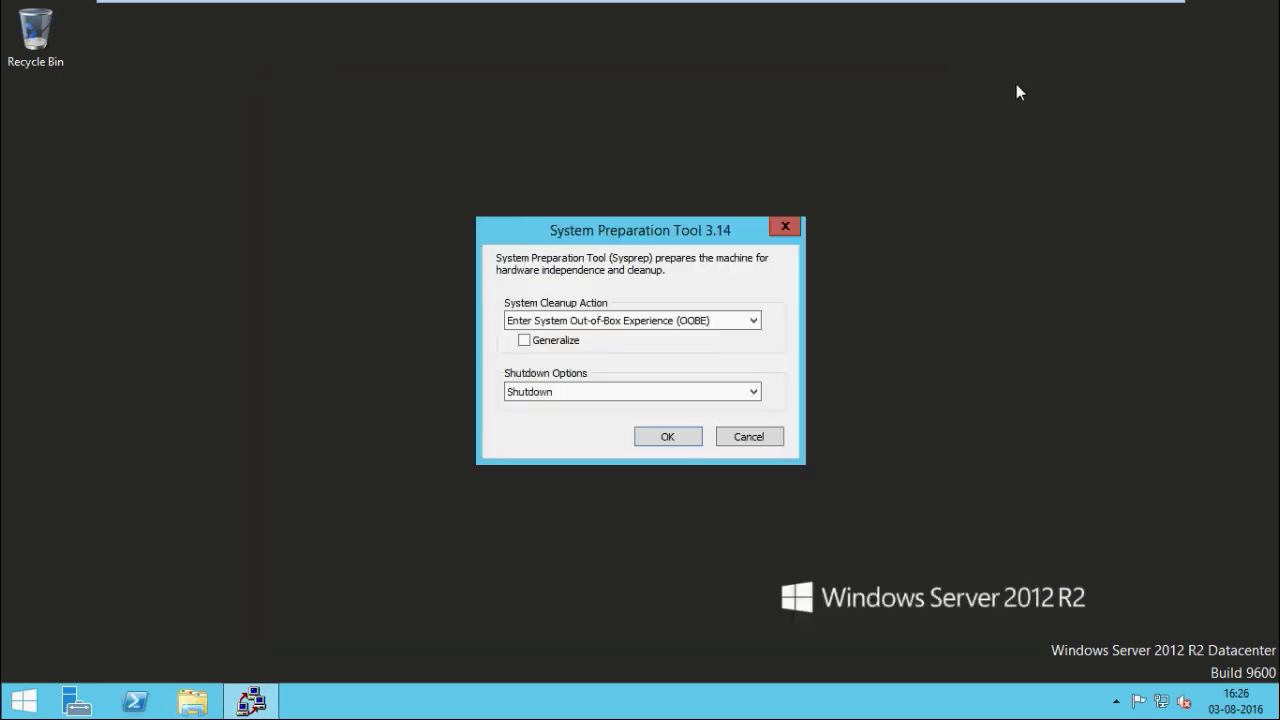
pyautogui.click(524, 340)
# Run sysprep with OOBE, Generalize and Shutdown, waiting for the first-boot Settings screen
pyautogui.click(666, 437)
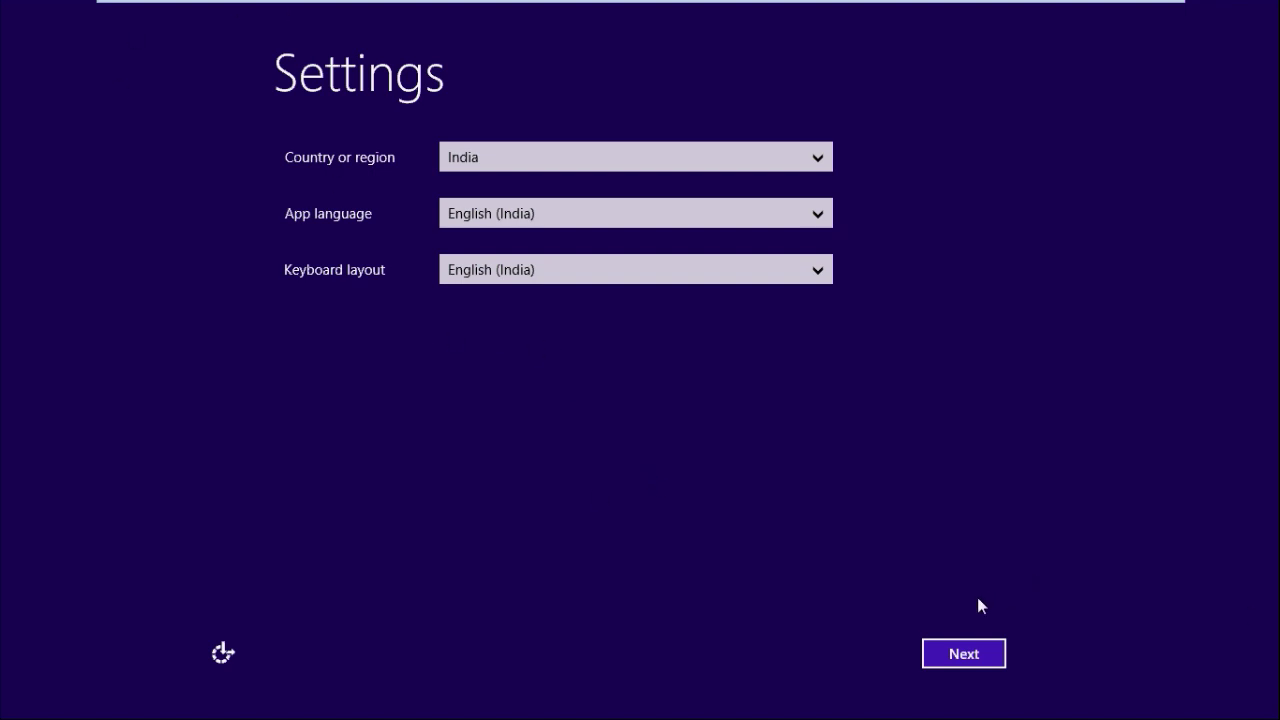
# Accept the India / English (India) regional settings, skip the product key, and accept the license terms
pyautogui.click(977, 654)
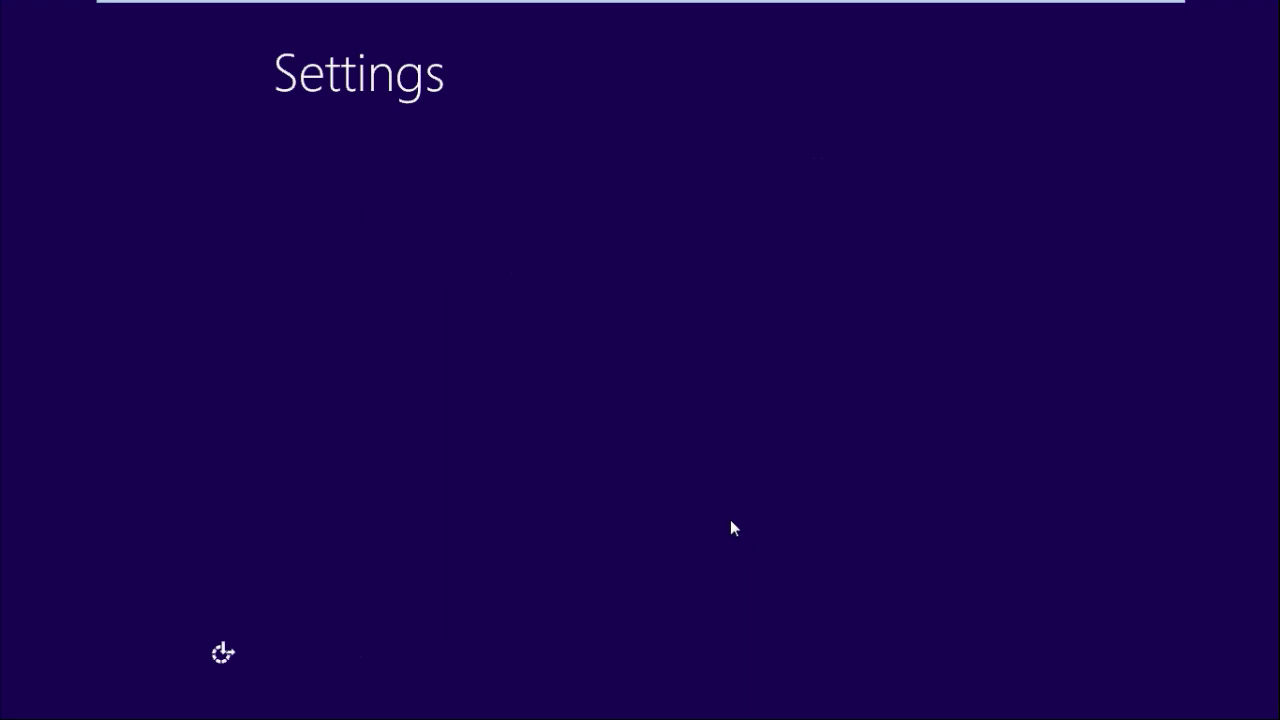
pyautogui.click(976, 651)
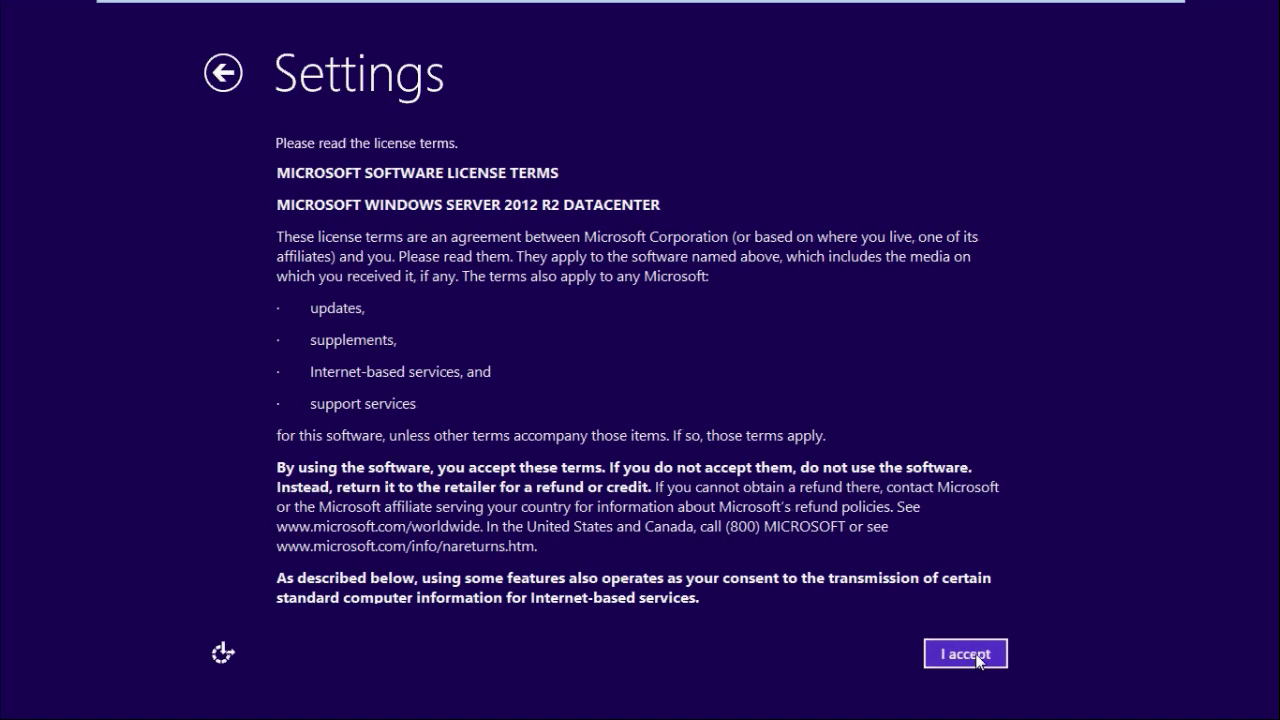
pyautogui.click(975, 654)
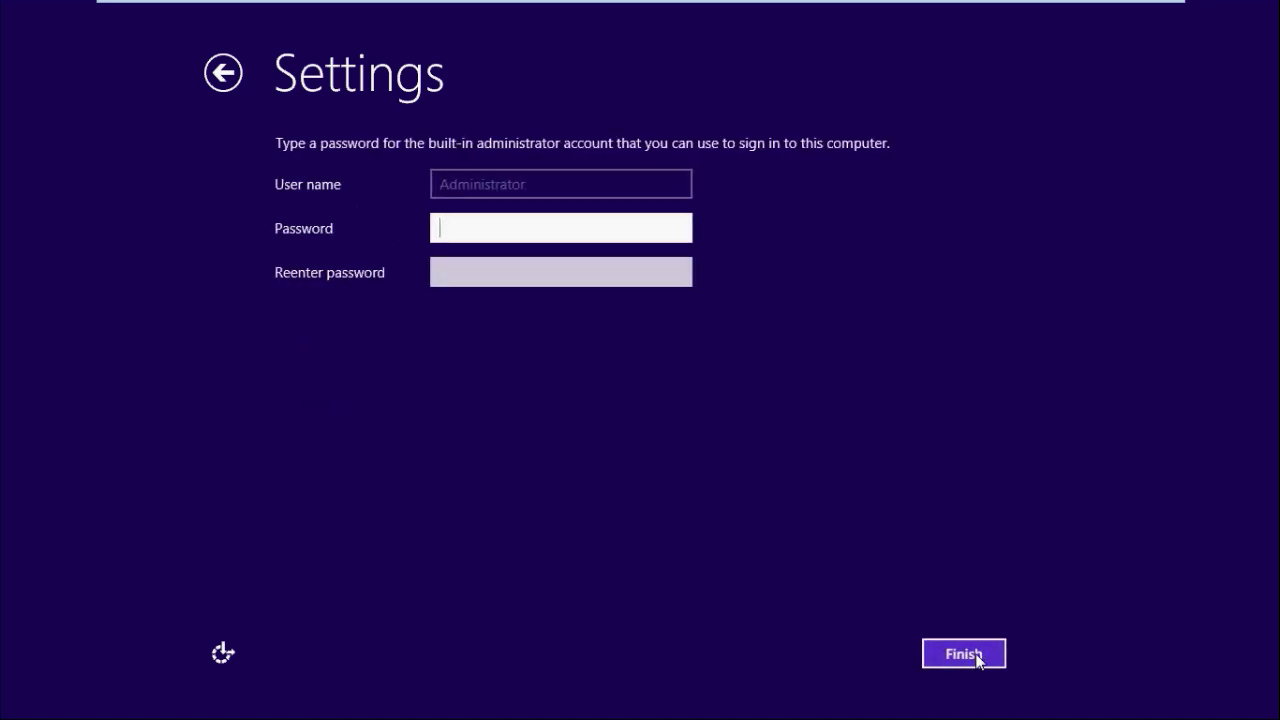
# Enter and confirm the built-in administrator password, then finish setup
pyautogui.write('abc')
pyautogui.press('BackSpace')
pyautogui.press('BackSpace')
pyautogui.press('BackSpace')
pyautogui.write('*******')
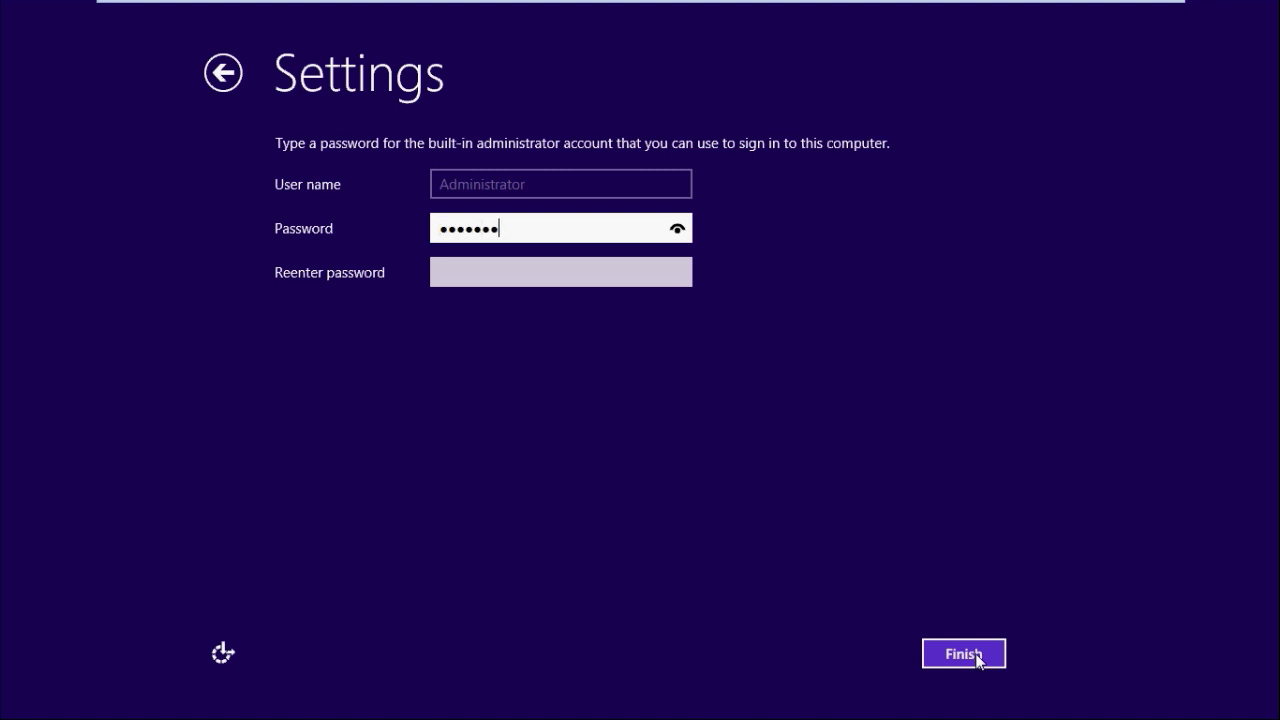
pyautogui.write('**')
pyautogui.press('Tab')
pyautogui.write('***')
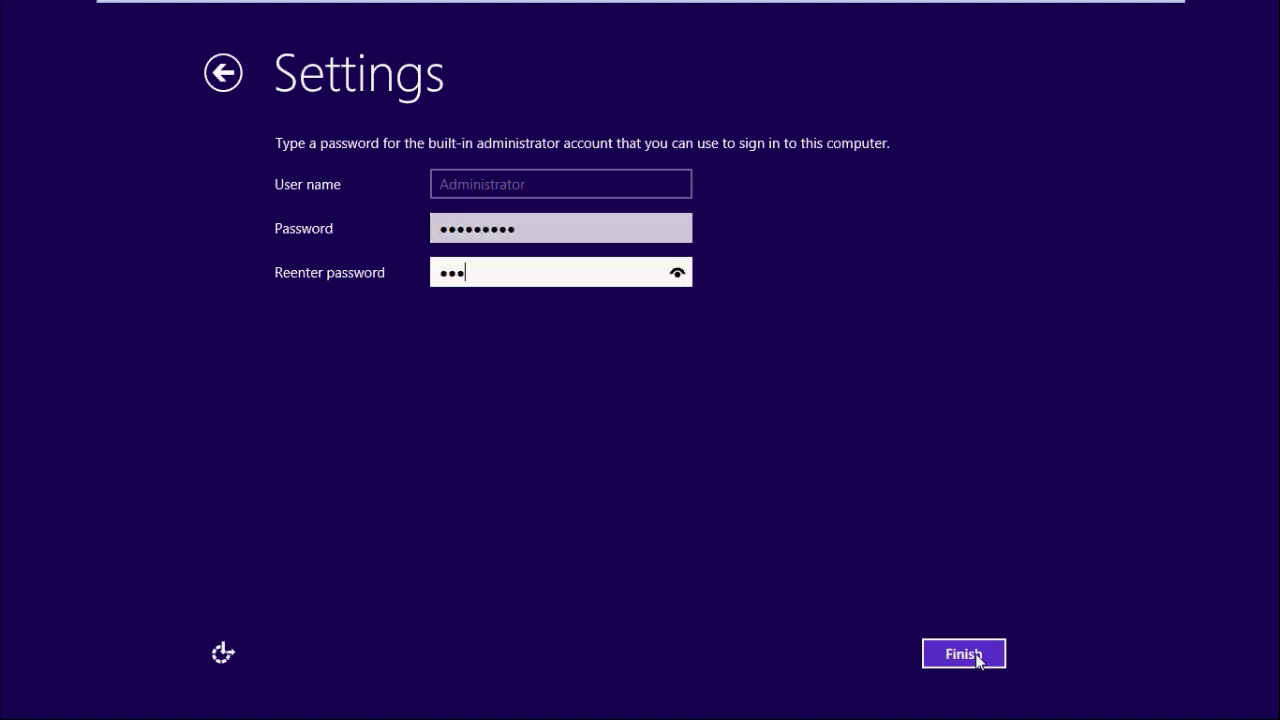
pyautogui.write('******')
pyautogui.click(976, 656)
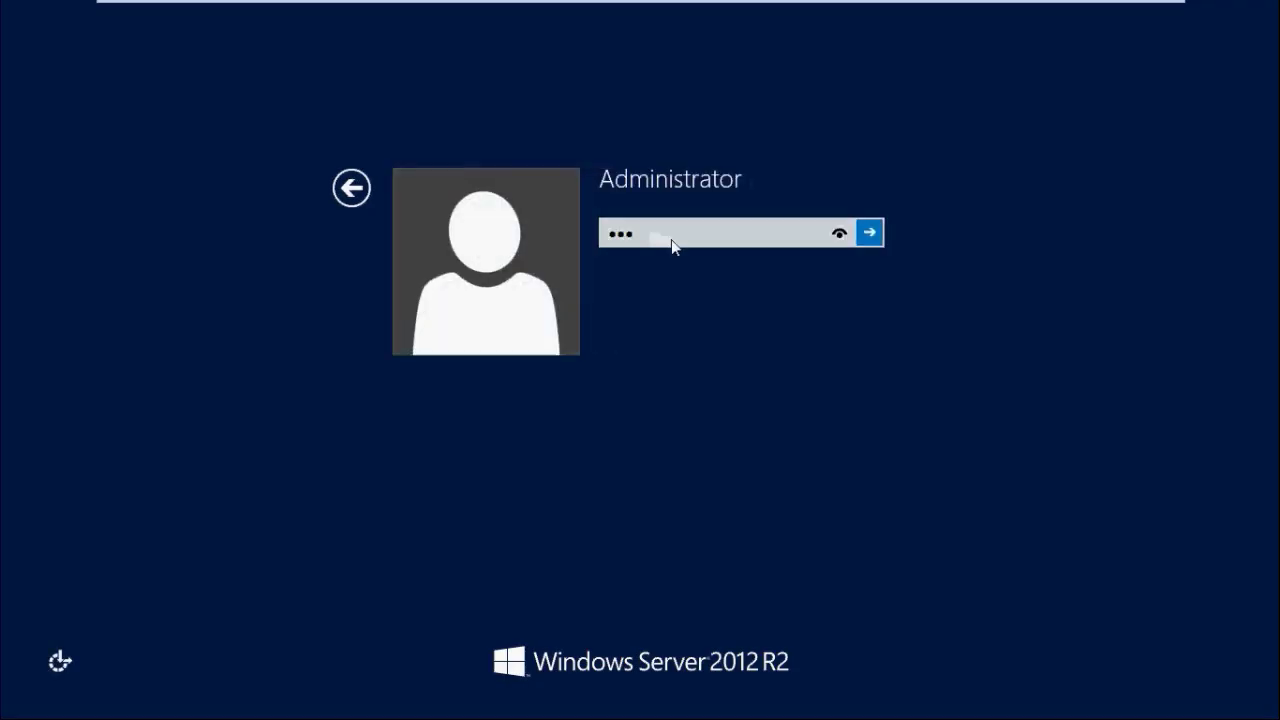
# Sign in to the desktop and launch mmc.exe from the Run prompt
pyautogui.press('Return')
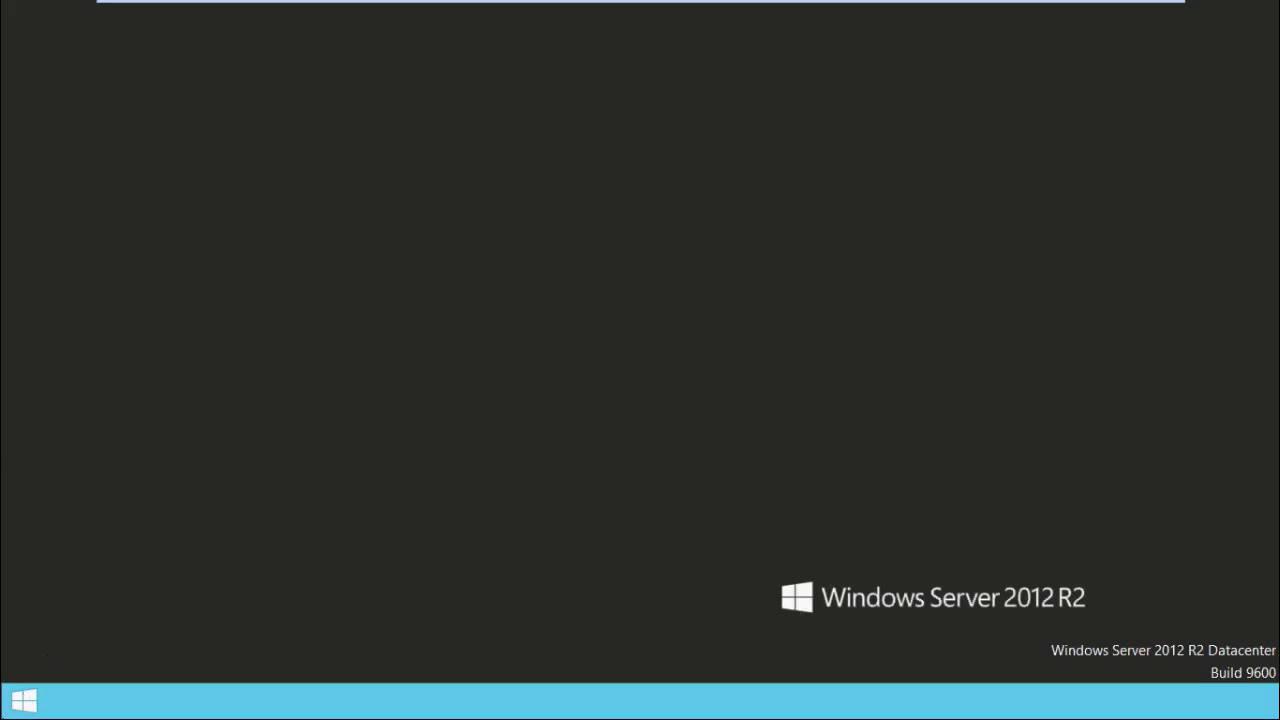
pyautogui.rightClick(4, 710)
pyautogui.press('Up')
pyautogui.press('Up')
pyautogui.press('Up')
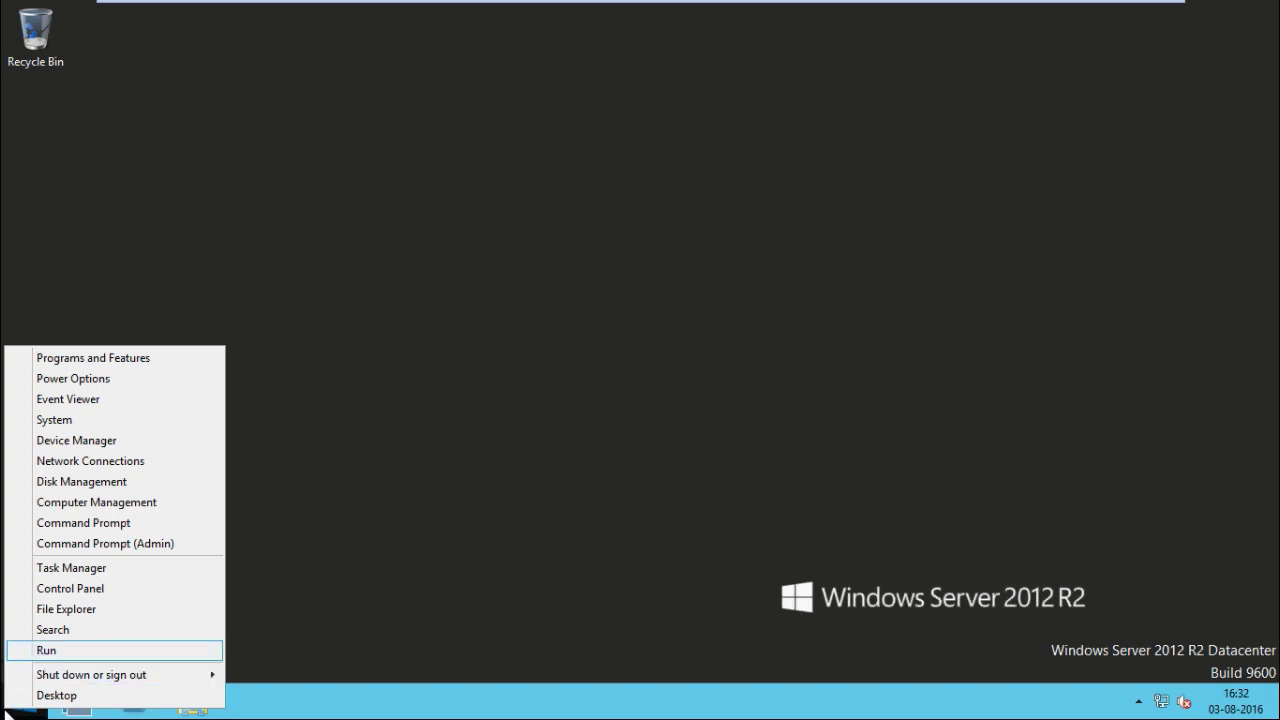
pyautogui.press('Return')
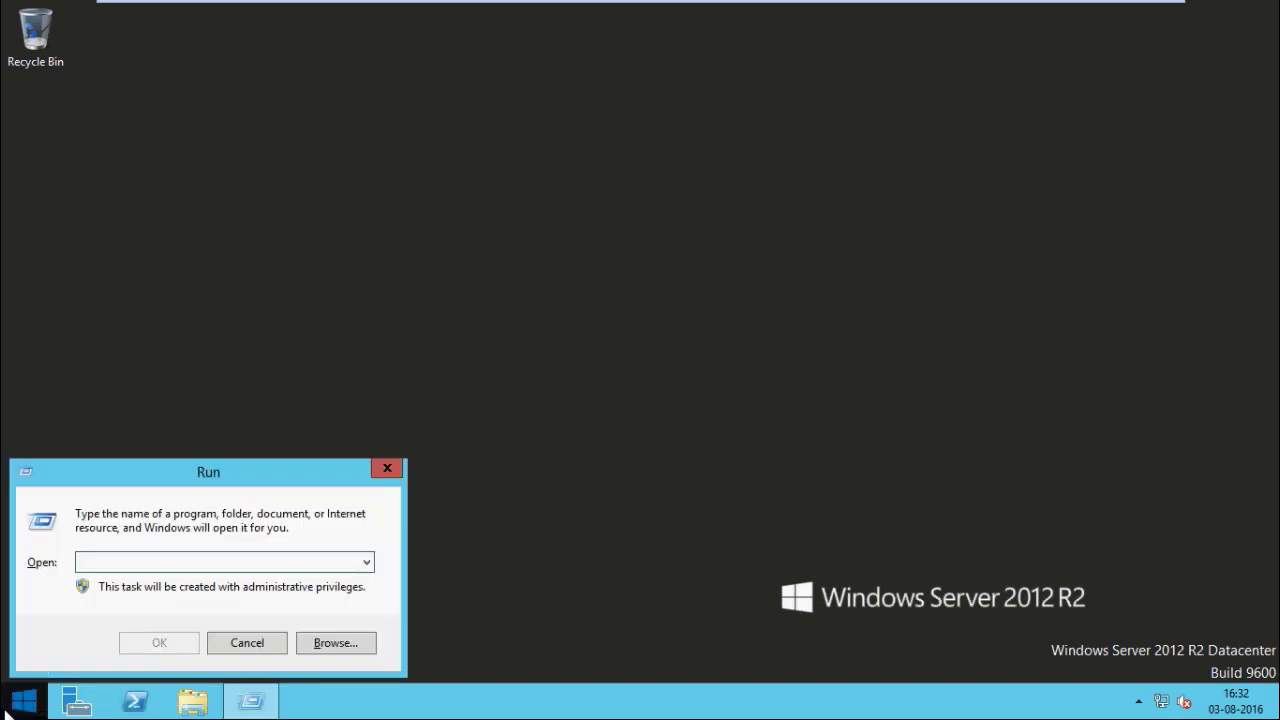
pyautogui.write('mmc.exe')
pyautogui.press('Return')
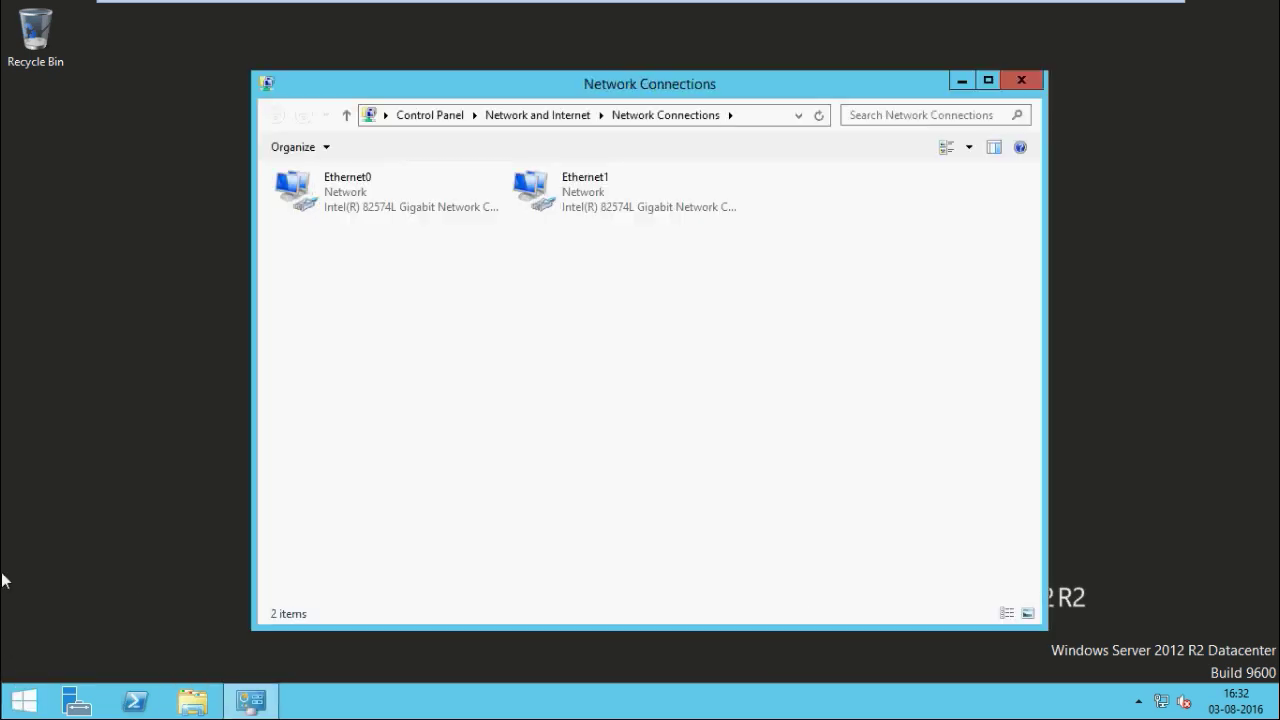
# Give Ethernet0 the static IPv4 address 10.10.10.4 with mask 255.0.0.0 and a 10.10.10 gateway
pyautogui.click(321, 212)
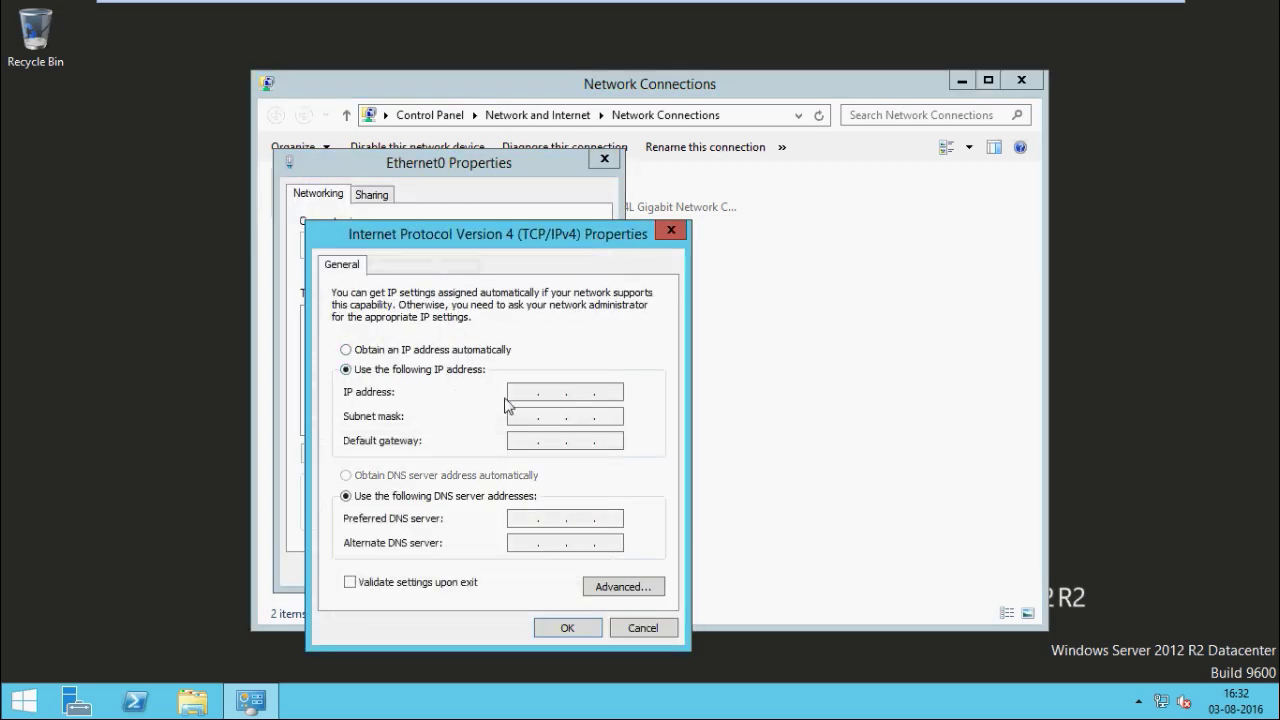
pyautogui.click(523, 392)
pyautogui.write('10.10.10.4')
pyautogui.press('Tab')
pyautogui.press('Tab')
pyautogui.write('10.10.10')
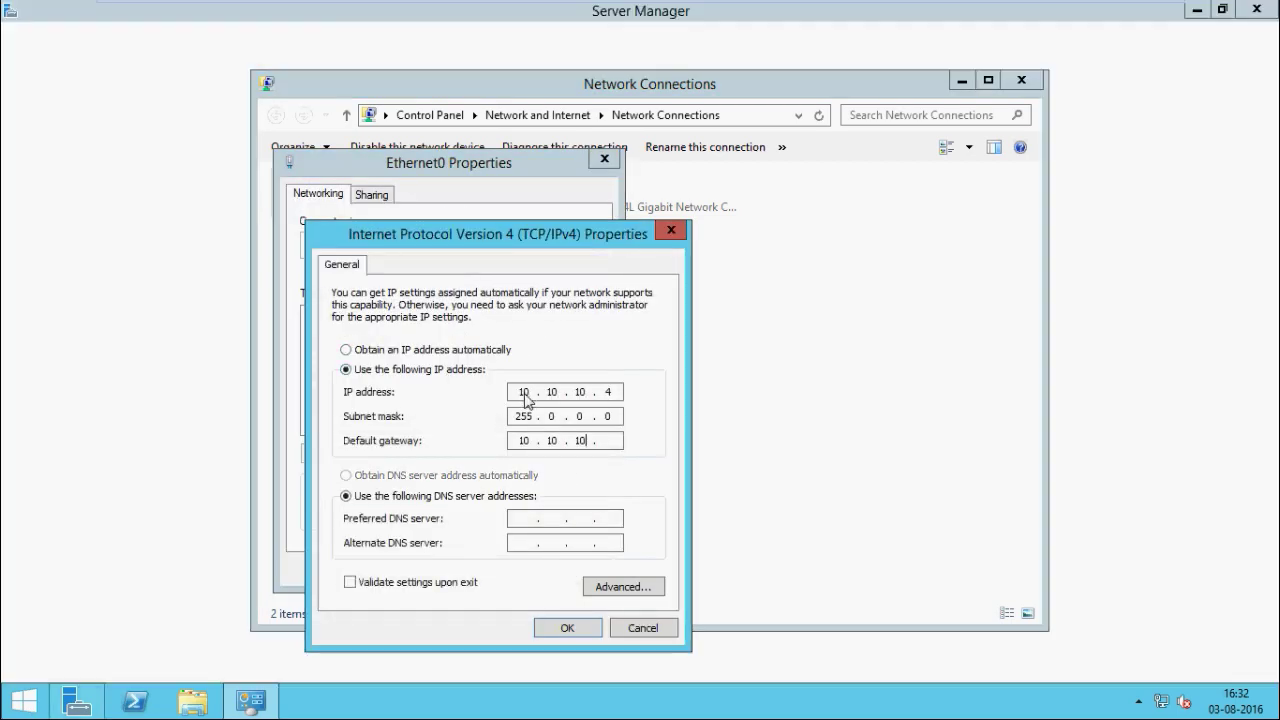
pyautogui.click(567, 627)
pyautogui.click(578, 572)
pyautogui.click(1021, 80)
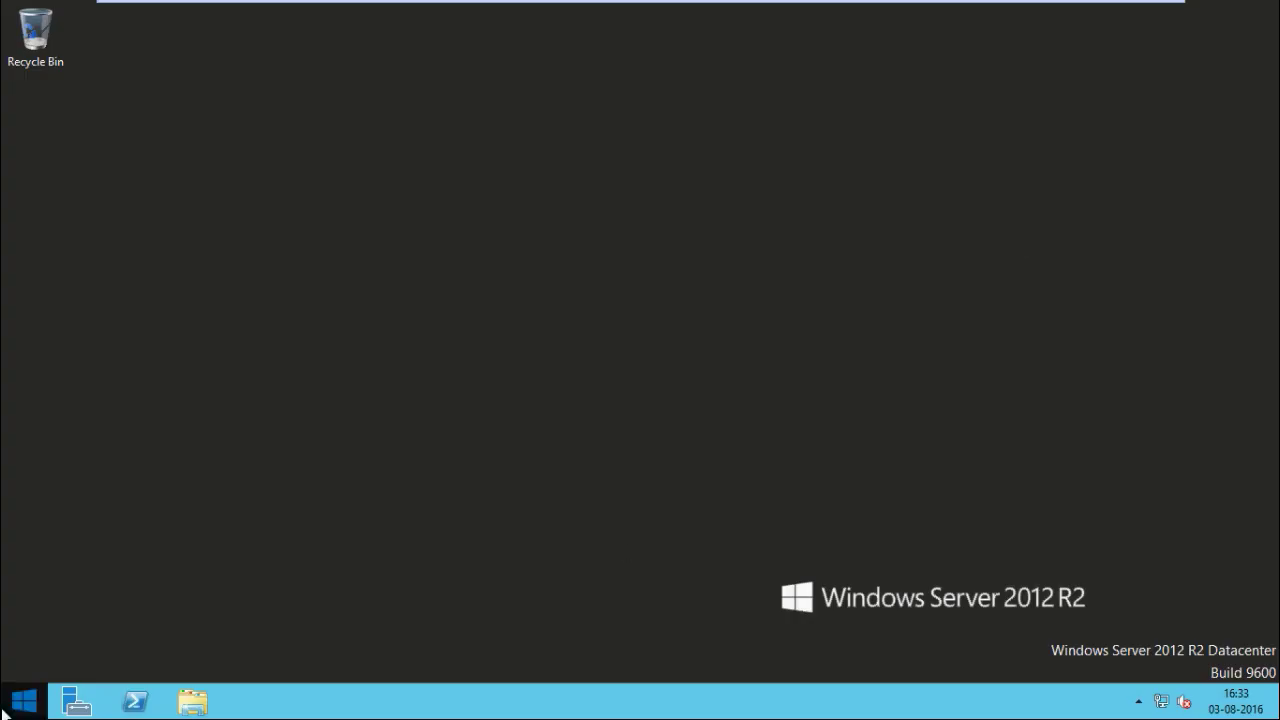
pyautogui.rightClick(22, 703)
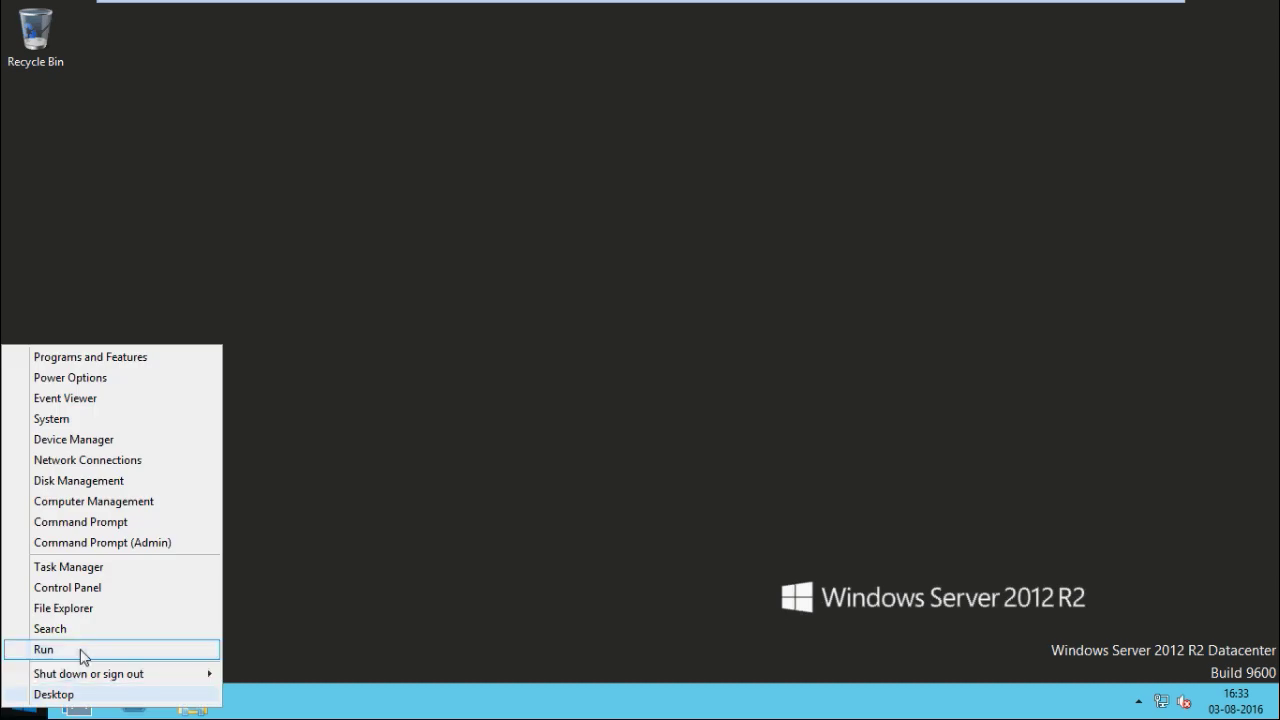
# Open System Properties by running sysdm.cpl
pyautogui.click(80, 649)
pyautogui.write('y')
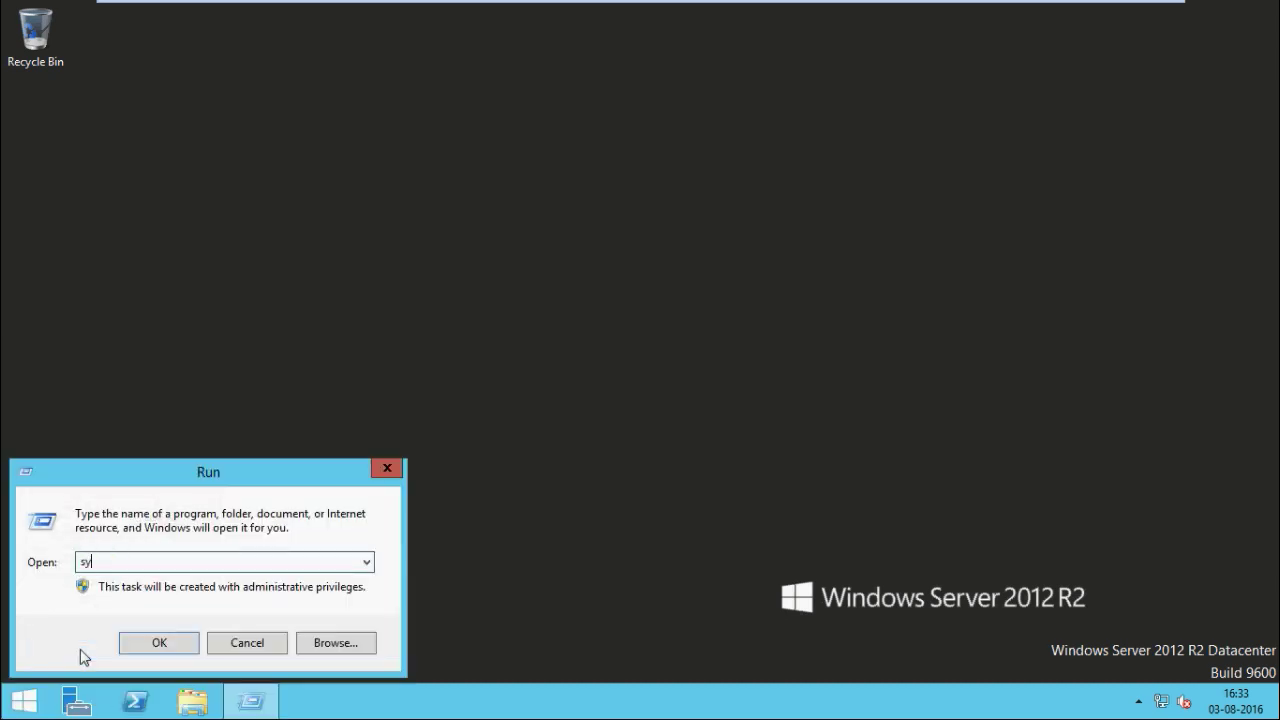
pyautogui.write('sdm.cp')
pyautogui.press('BackSpace')
pyautogui.press('BackSpace')
pyautogui.press('BackSpace')
pyautogui.press('BackSpace')
pyautogui.write('m.cp')
pyautogui.press('BackSpace')
pyautogui.press('BackSpace')
pyautogui.press('BackSpace')
pyautogui.write('.cpl')
pyautogui.press('Return')
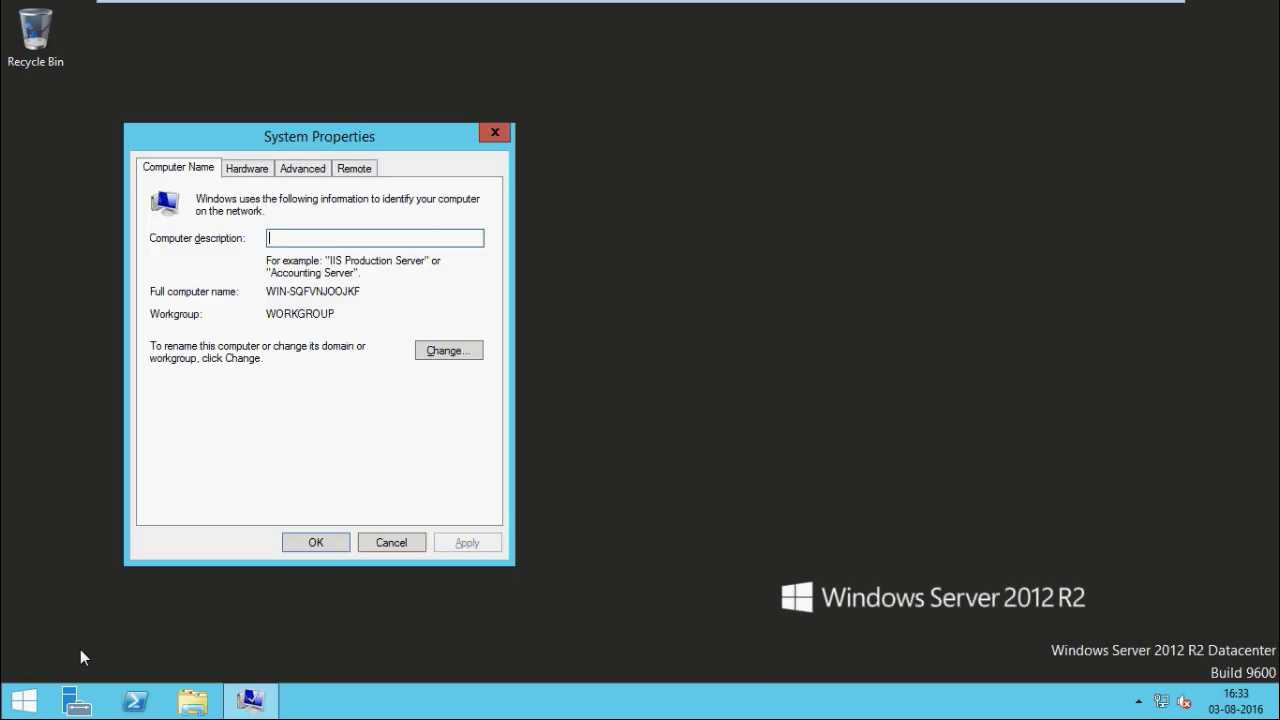
# Rename the computer to HyperVHost02 and request membership in the awelstech.local domain
pyautogui.click(436, 356)
pyautogui.write('Hy')
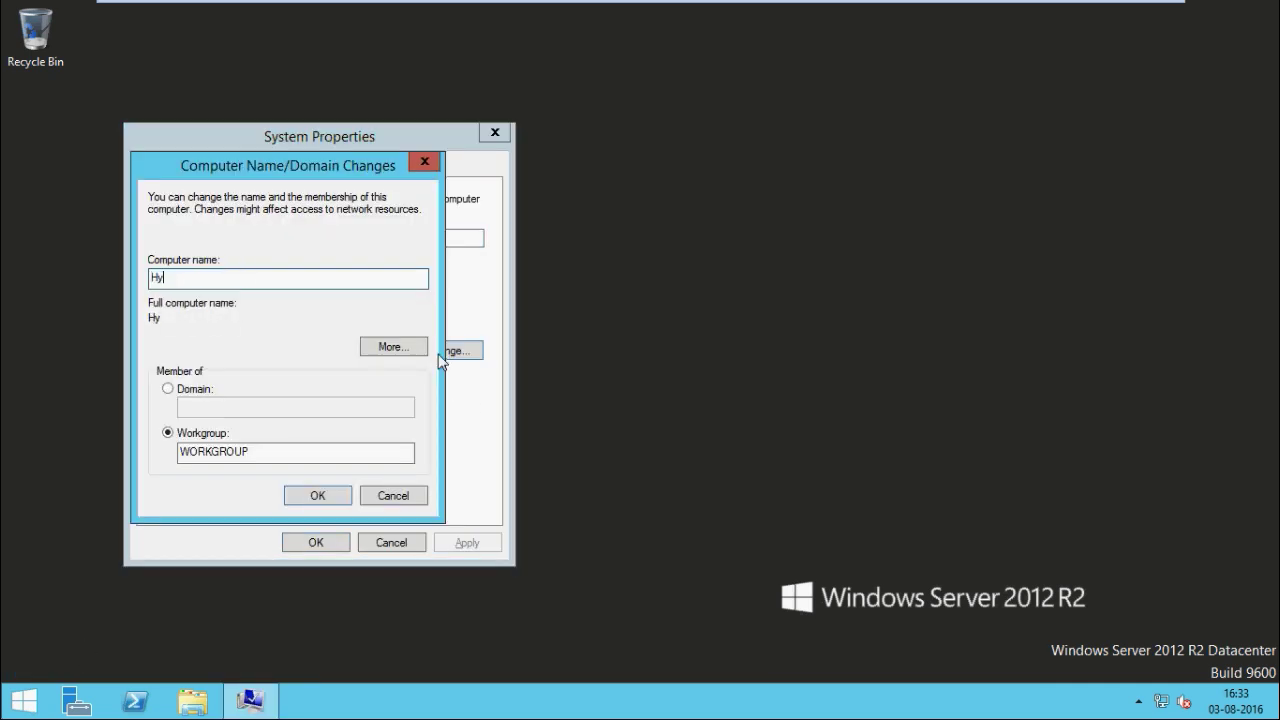
pyautogui.write('perVHost02')
pyautogui.hotkey('alt', 'd')
pyautogui.write('awelstech.local')
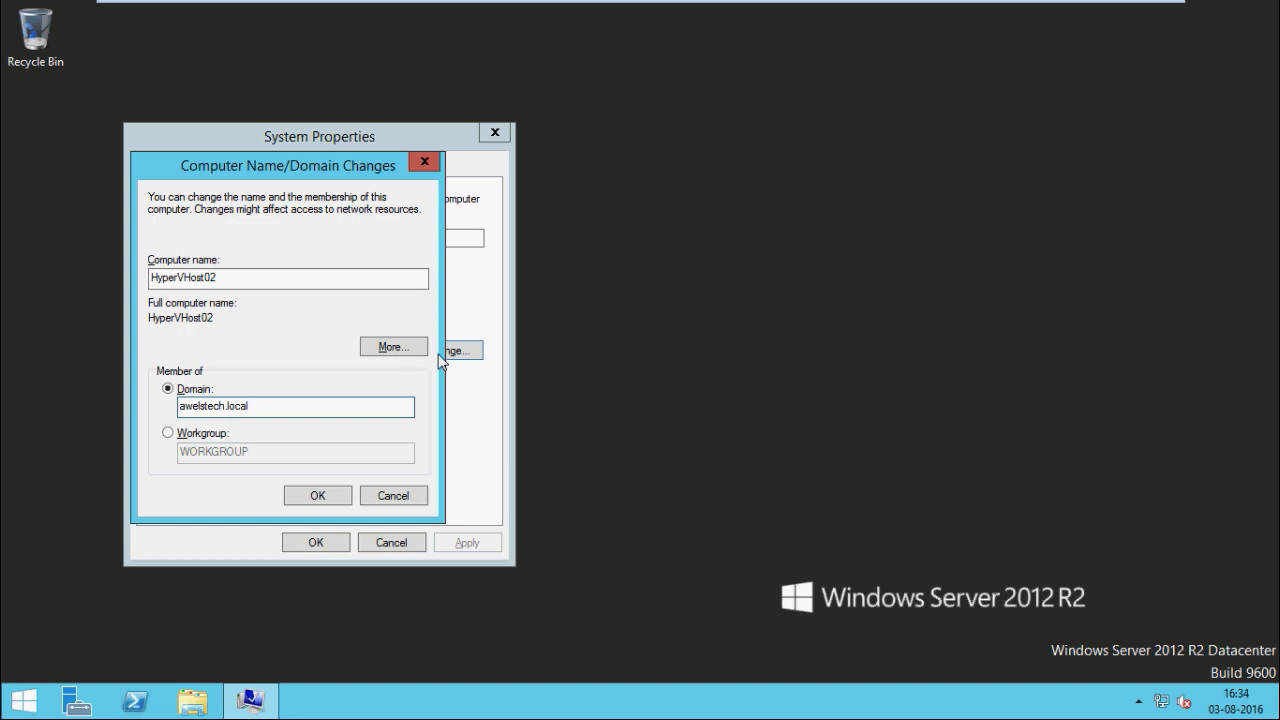
pyautogui.press('Return')
# Authenticate the domain join with the administrator account and its password
pyautogui.write('administrator')
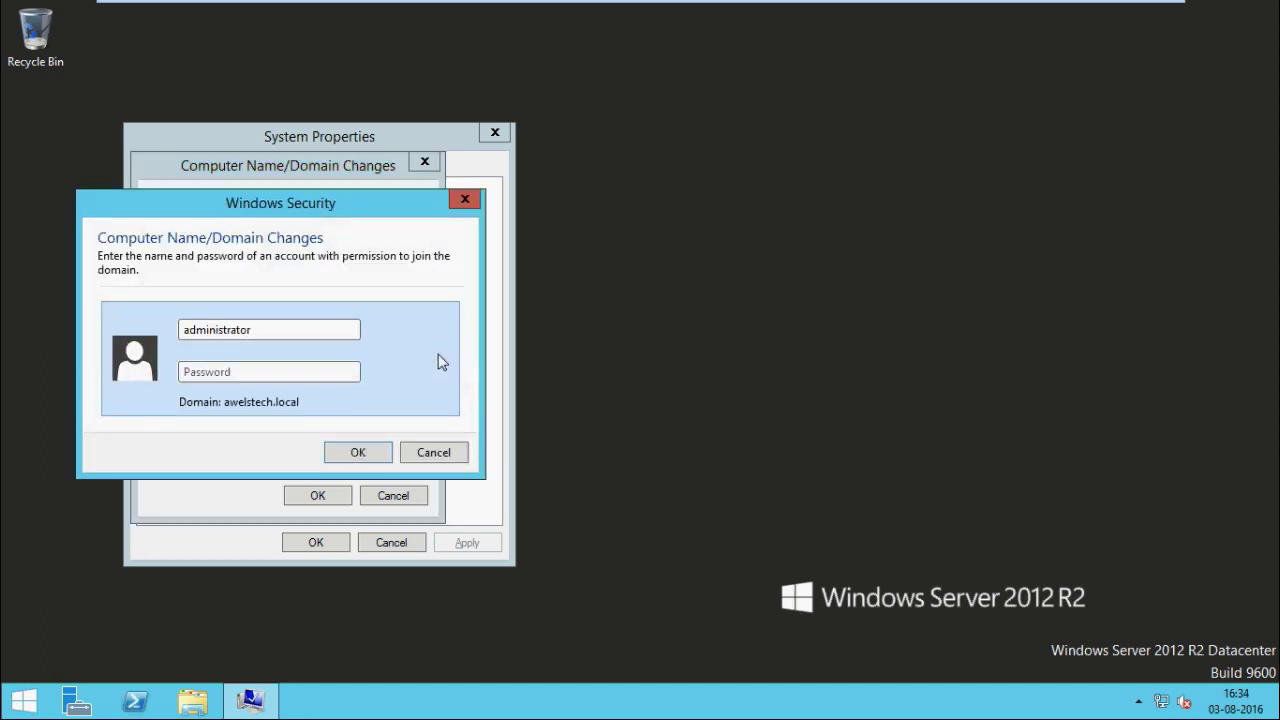
pyautogui.press('Tab')
pyautogui.write('P@ssw0rd12')
pyautogui.press('Return')
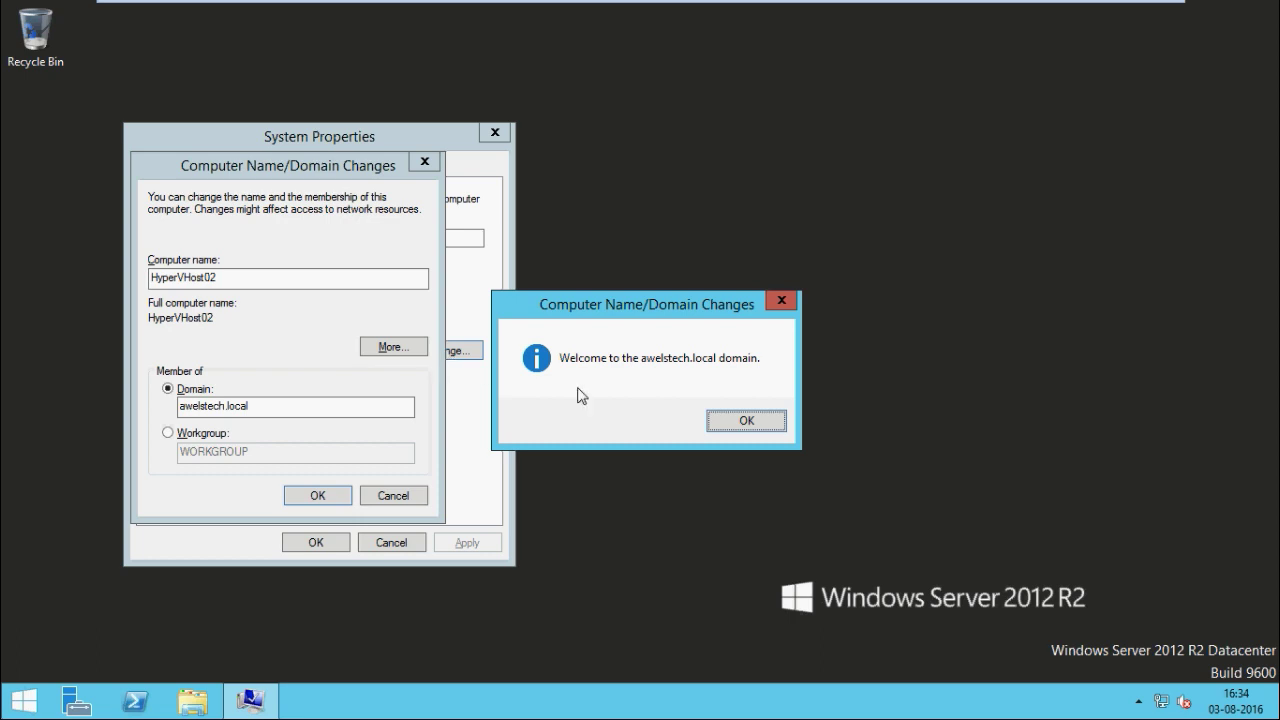
# Acknowledge the domain welcome and restart notices, close System Properties, and restart now
pyautogui.click(745, 422)
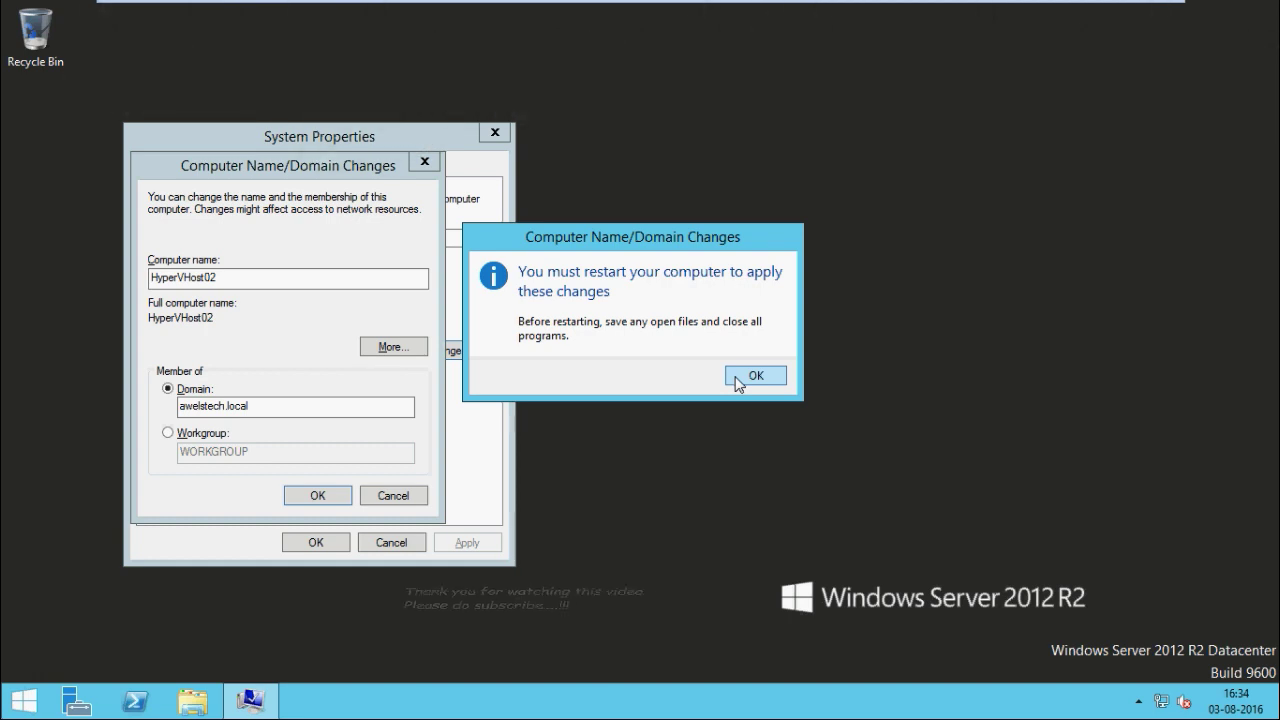
pyautogui.click(755, 375)
pyautogui.click(316, 542)
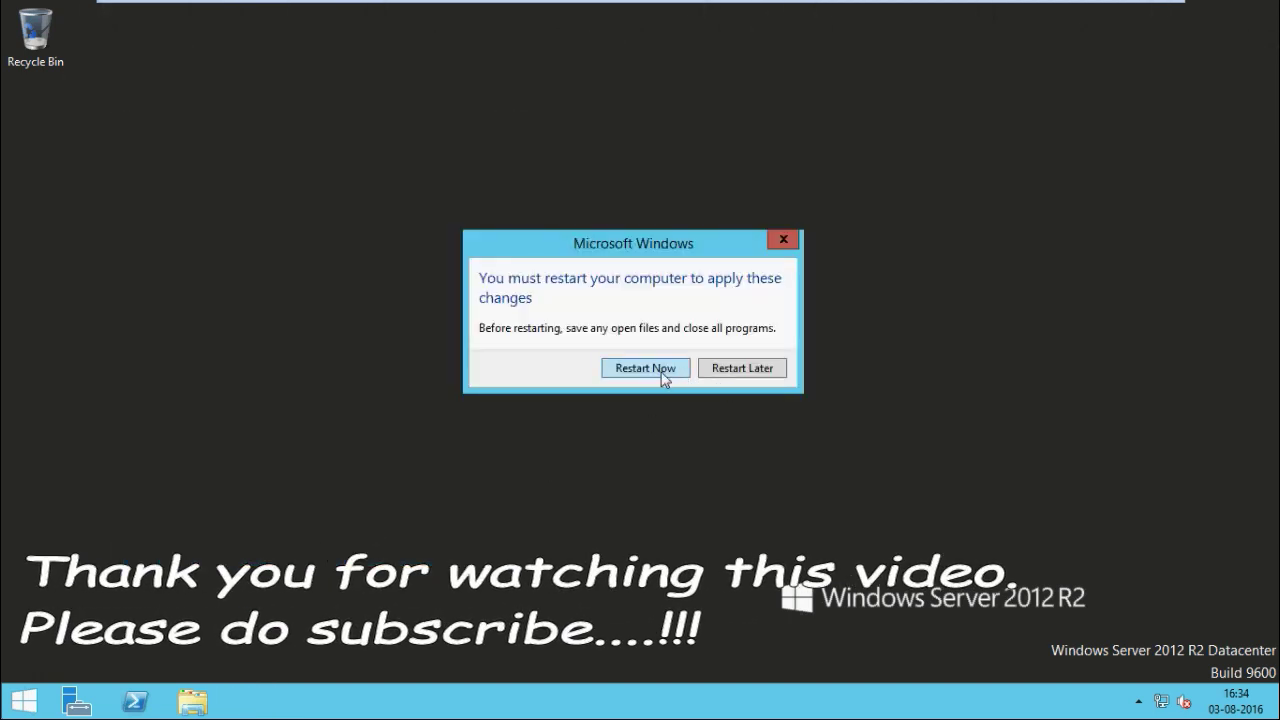
pyautogui.click(645, 368)
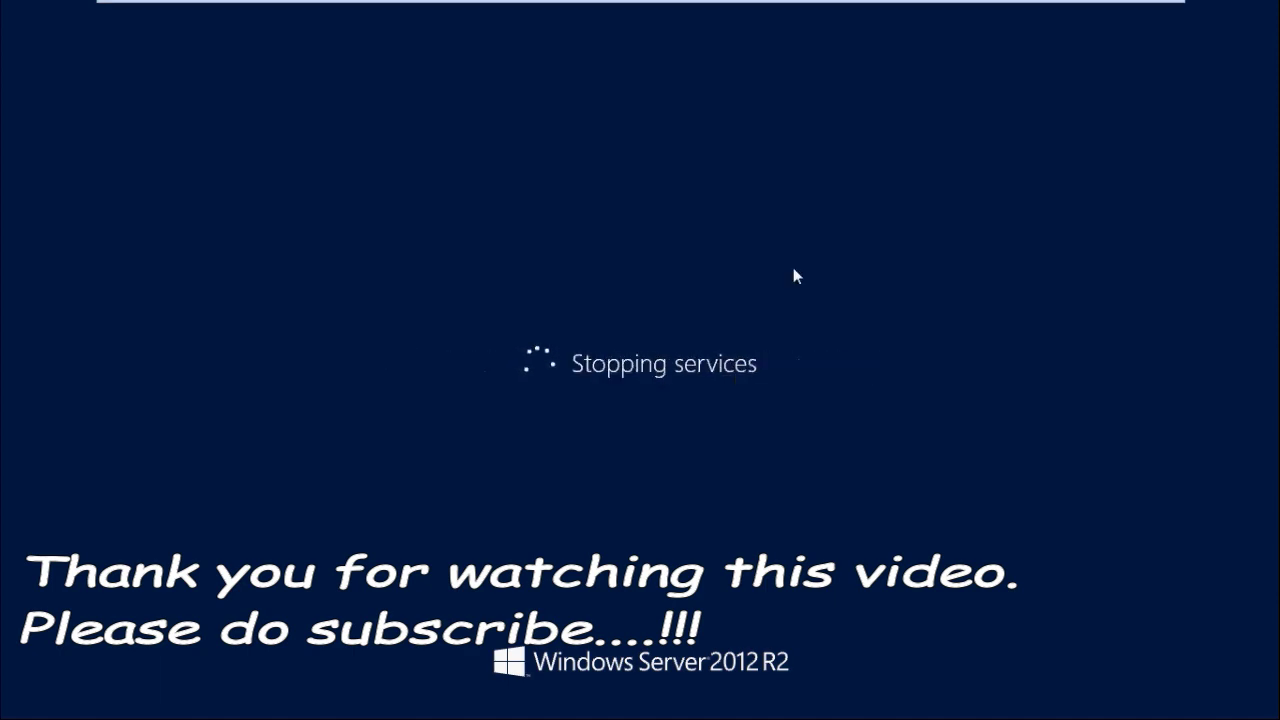